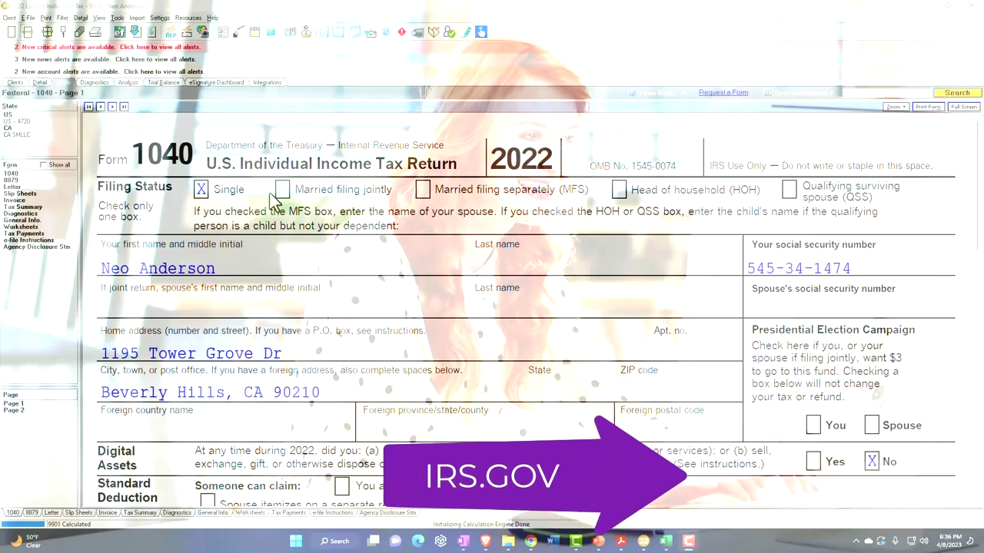
Scroll Form 1040 down to page 2, showing 14,774 total tax and a 226 refund.
{"action": "scroll", "coordinate": [277, 200], "scroll_direction": "down", "scroll_amount": 2}
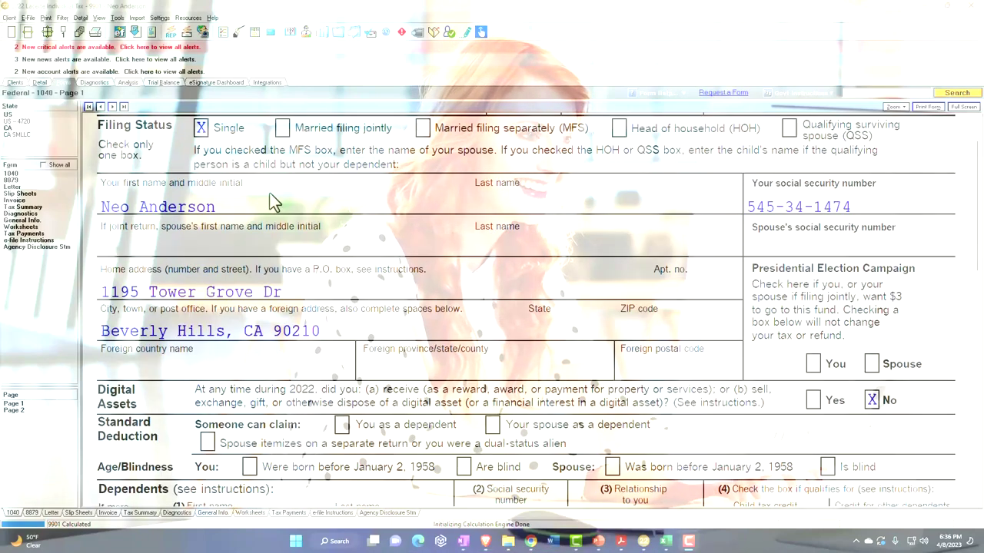
{"action": "scroll", "coordinate": [277, 199], "scroll_direction": "down", "scroll_amount": 2}
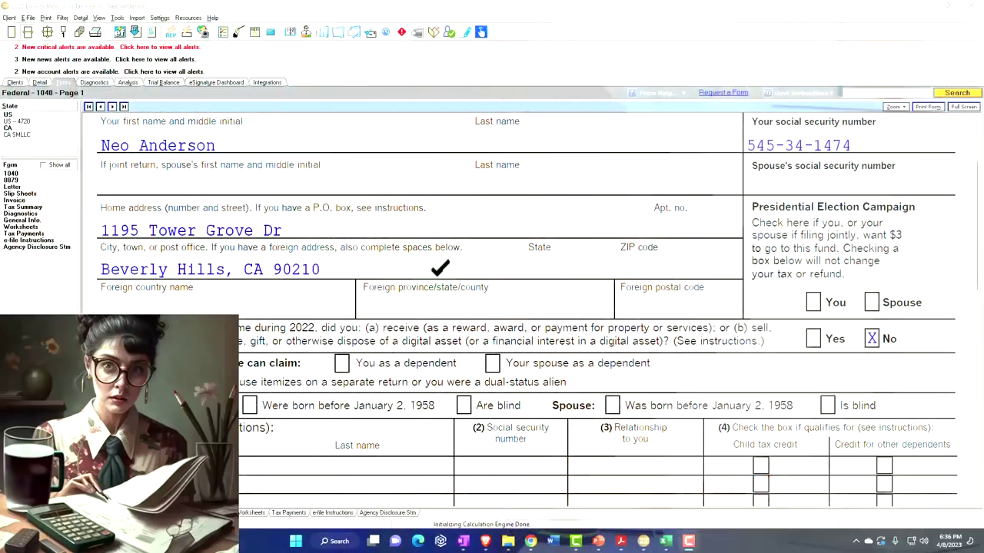
{"action": "scroll", "coordinate": [441, 282], "scroll_direction": "down", "scroll_amount": 6}
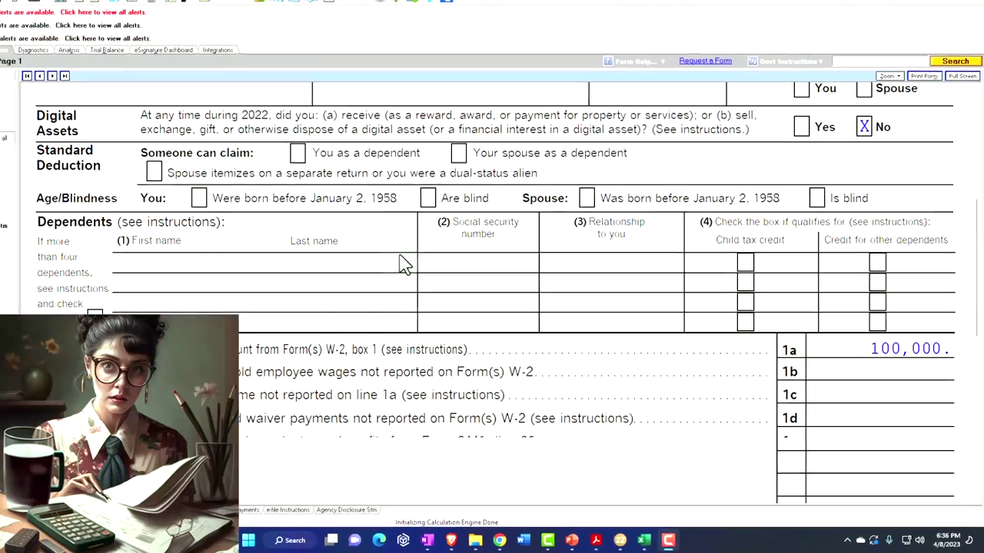
{"action": "scroll", "coordinate": [405, 263], "scroll_direction": "down", "scroll_amount": 4}
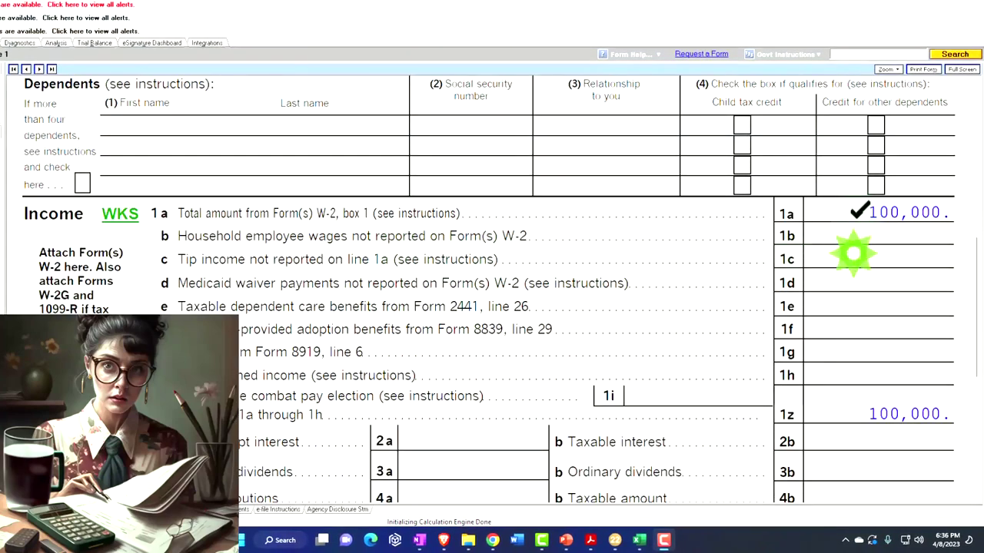
{"action": "scroll", "coordinate": [853, 253], "scroll_direction": "down", "scroll_amount": 10}
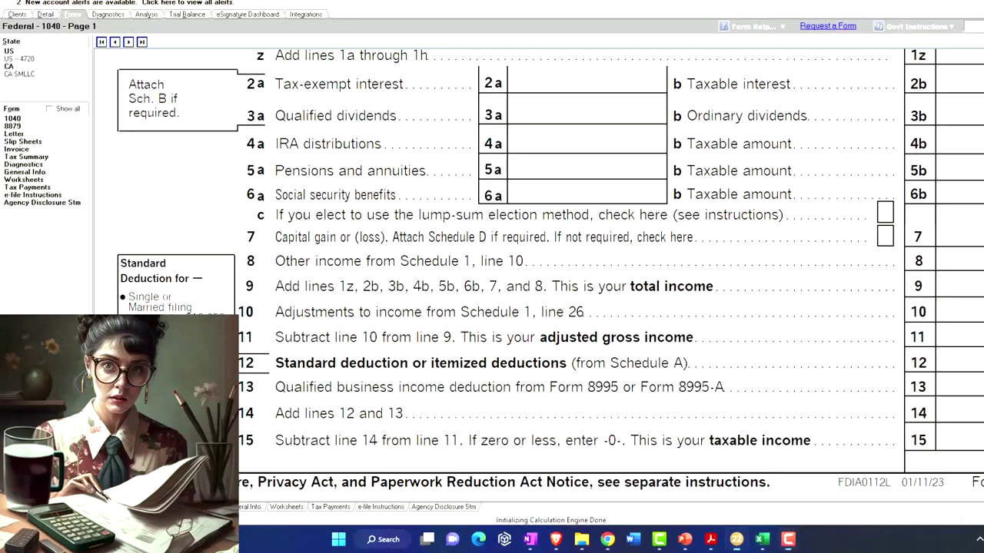
{"action": "scroll", "coordinate": [538, 269], "scroll_direction": "down", "scroll_amount": 5}
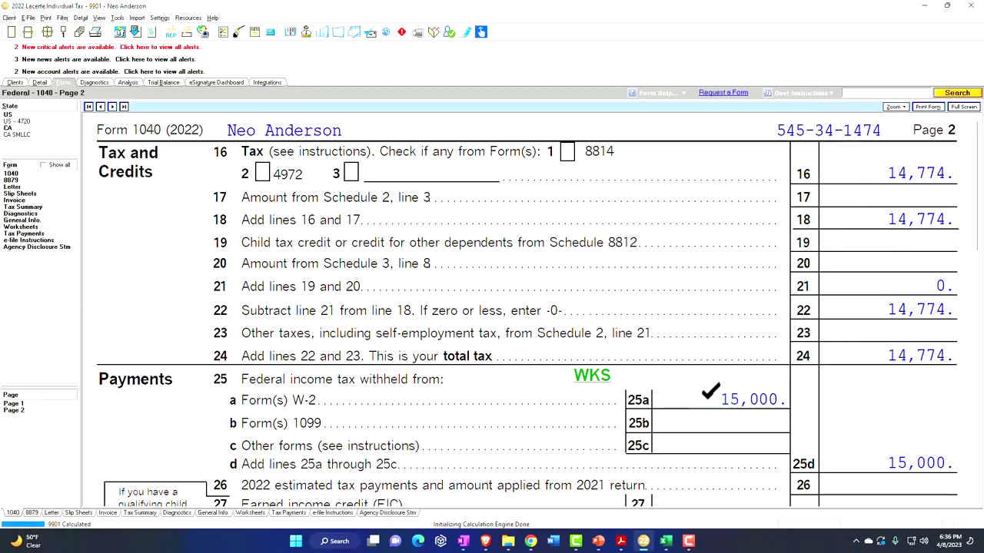
{"action": "scroll", "coordinate": [774, 448], "scroll_direction": "down", "scroll_amount": 4}
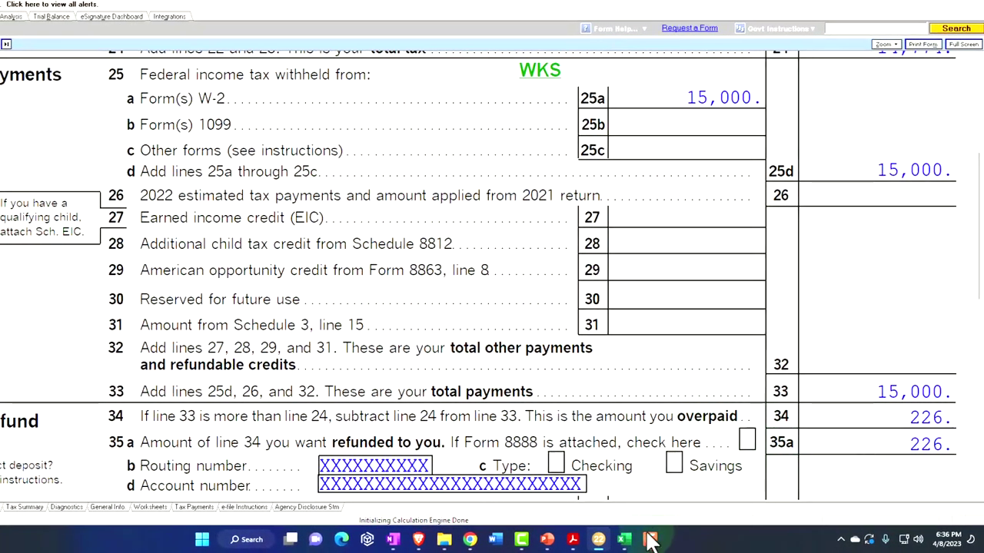
Review the Excel Tax Formula 2022 cells D2, C7 and D9 and confirm the (226) refund.
{"action": "left_click", "coordinate": [621, 539]}
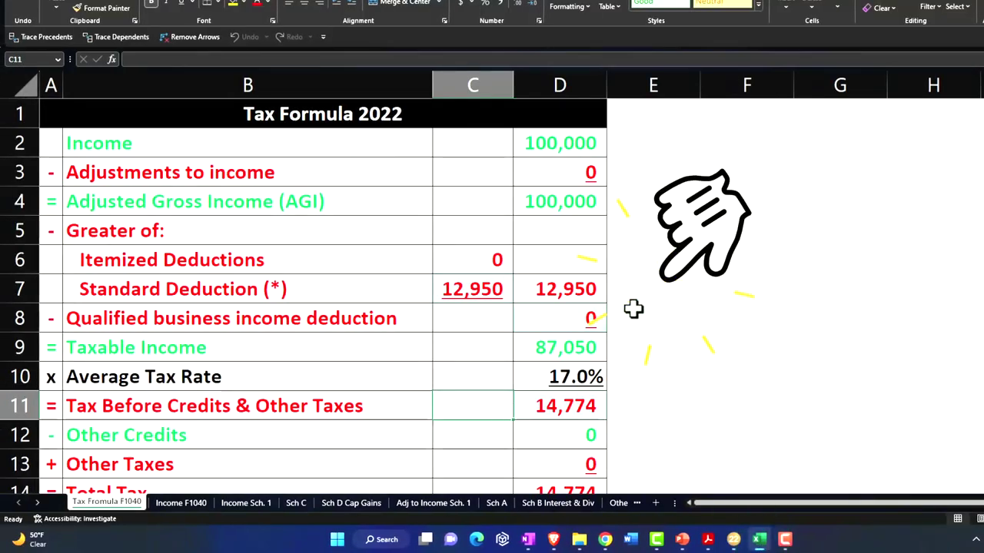
{"action": "left_click", "coordinate": [564, 143]}
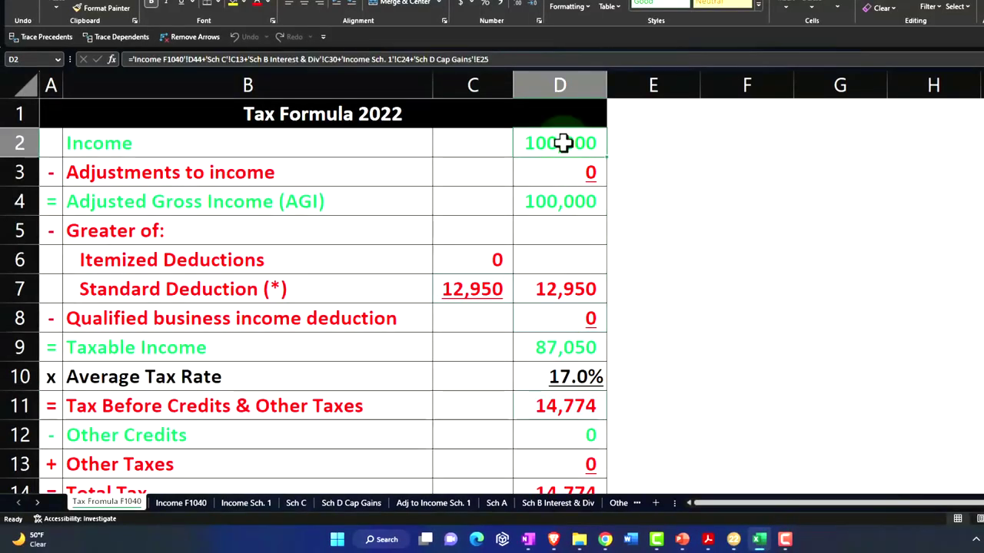
{"action": "left_click", "coordinate": [464, 284]}
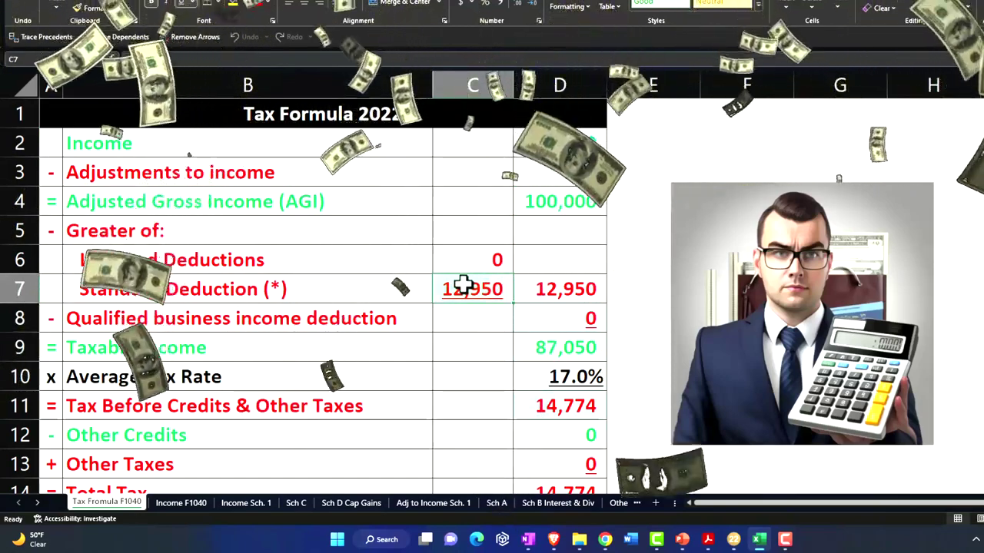
{"action": "left_click", "coordinate": [563, 347]}
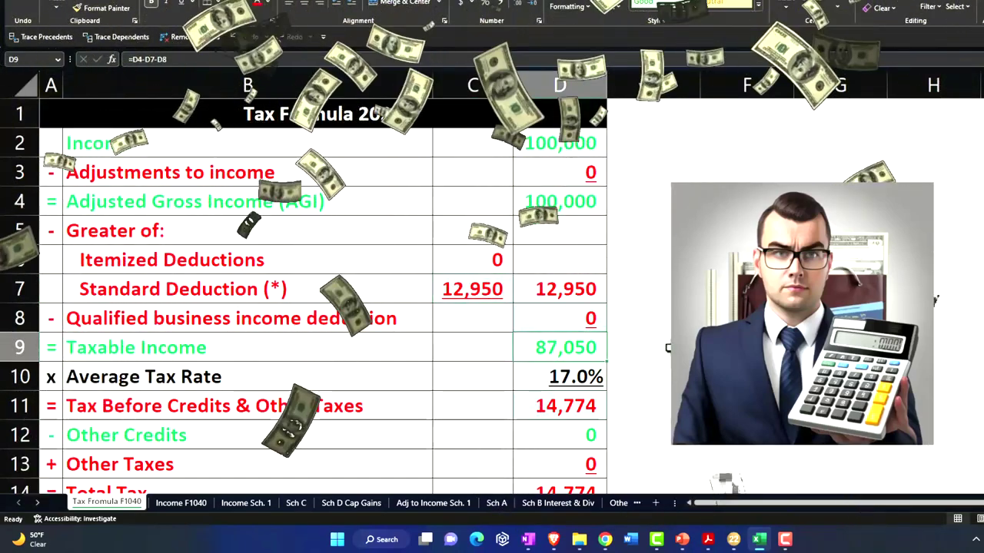
{"action": "scroll", "coordinate": [654, 330], "scroll_direction": "down", "scroll_amount": 1}
{"action": "left_click", "coordinate": [653, 329]}
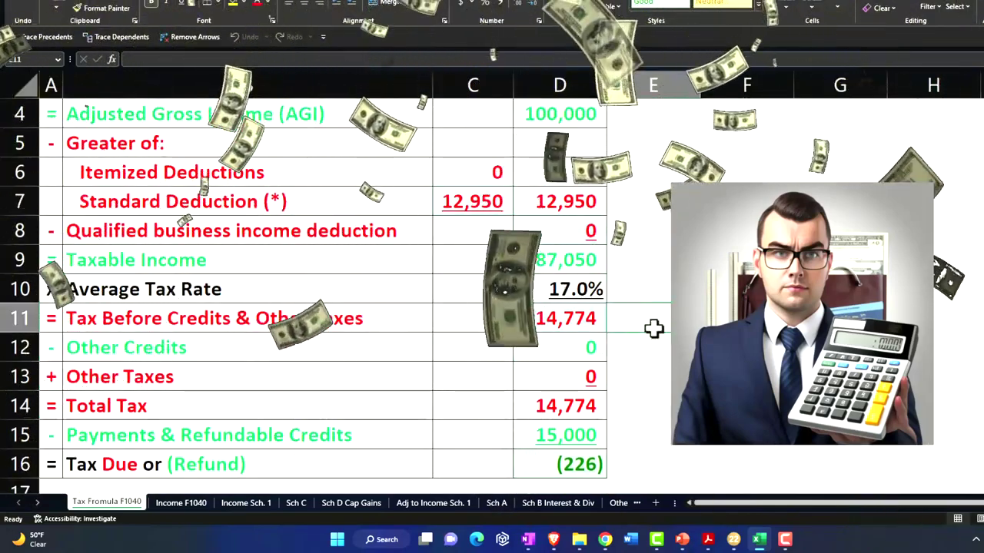
{"action": "left_click", "coordinate": [635, 432]}
{"action": "scroll", "coordinate": [634, 432], "scroll_direction": "down", "scroll_amount": 1}
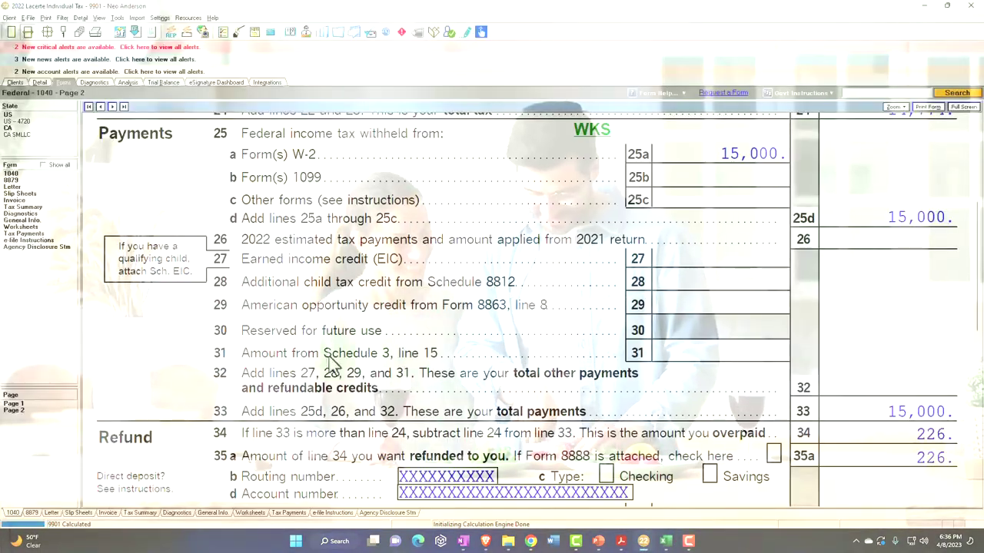
Go back to 1040 page 1 and scroll to the empty Dependents section.
{"action": "left_click", "coordinate": [31, 404]}
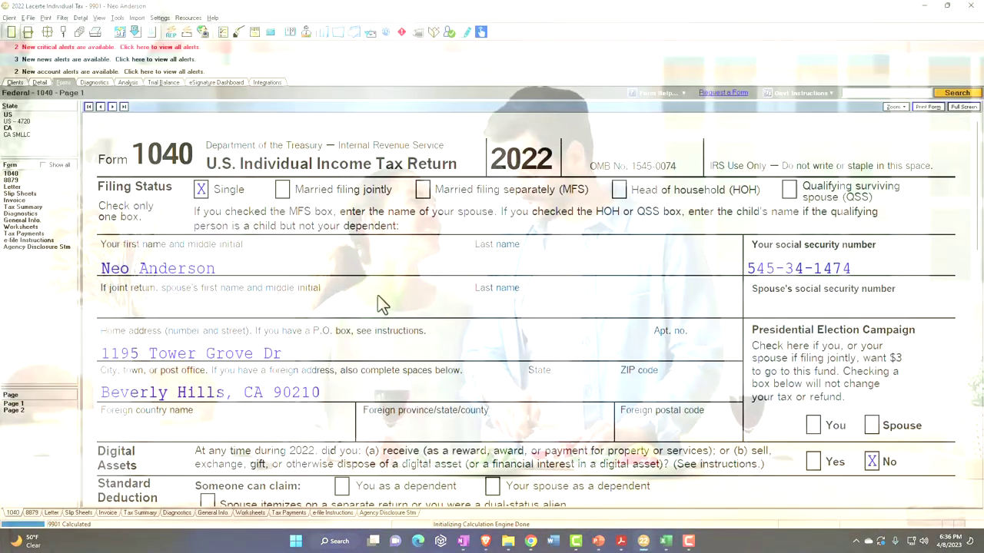
{"action": "scroll", "coordinate": [377, 295], "scroll_direction": "down", "scroll_amount": 3}
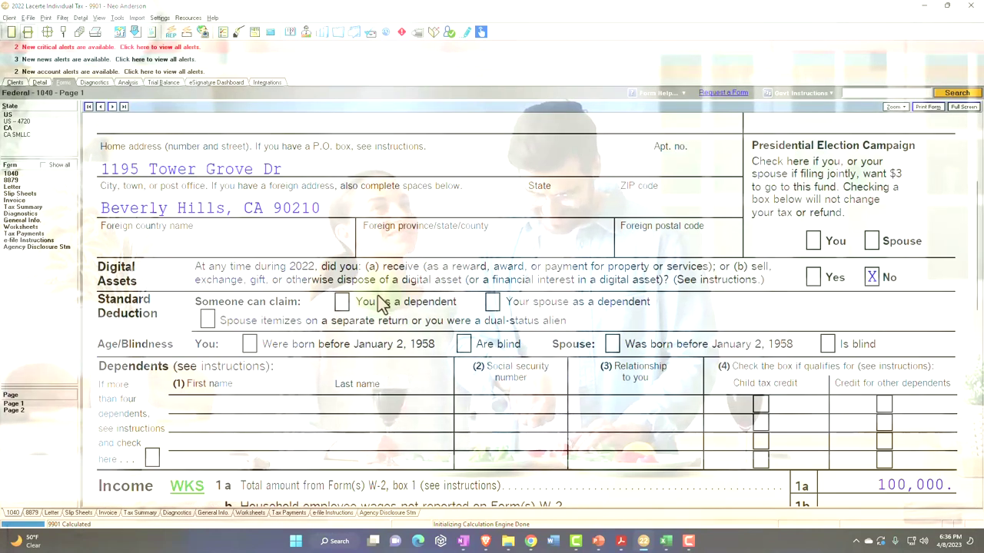
{"action": "scroll", "coordinate": [377, 295], "scroll_direction": "down", "scroll_amount": 2}
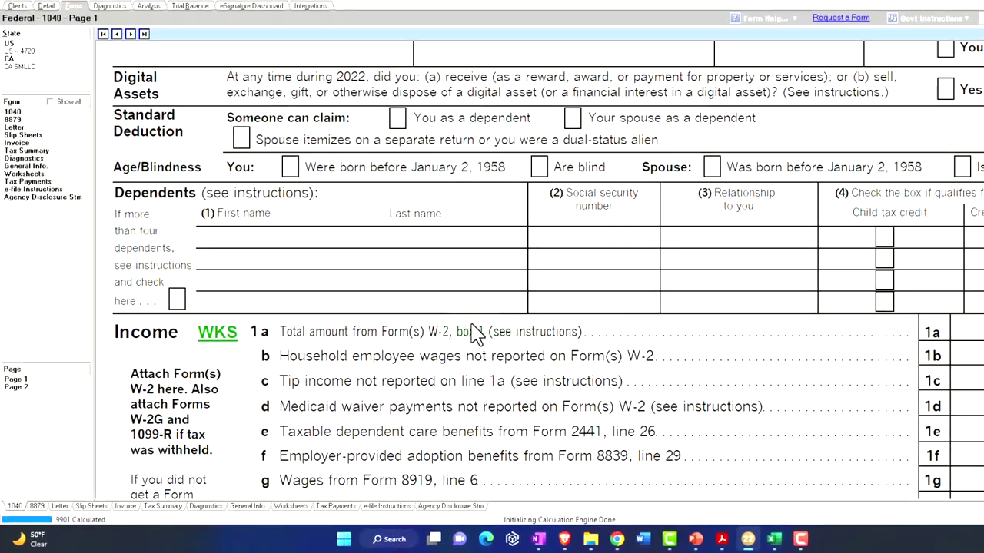
{"action": "scroll", "coordinate": [404, 314], "scroll_direction": "up", "scroll_amount": 4}
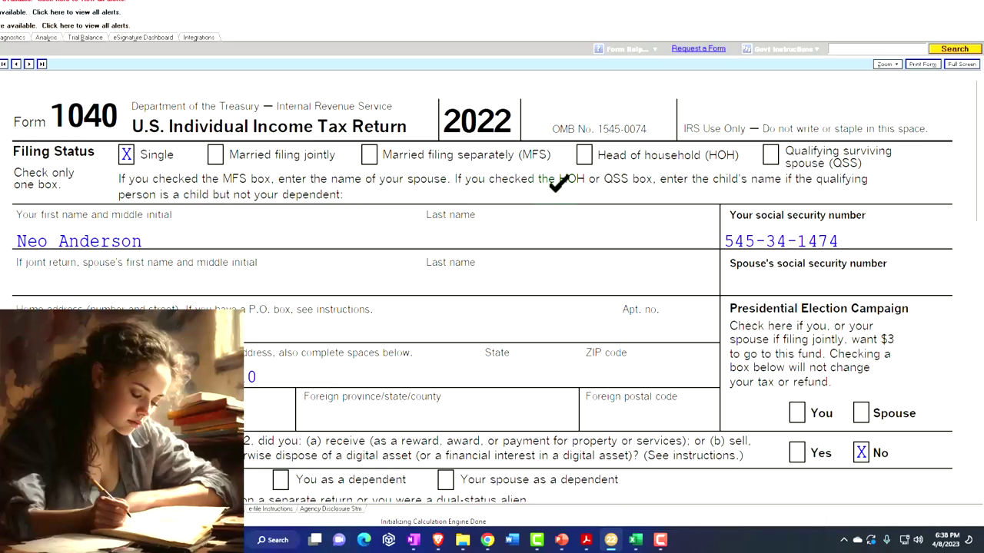
{"action": "scroll", "coordinate": [557, 183], "scroll_direction": "down", "scroll_amount": 5}
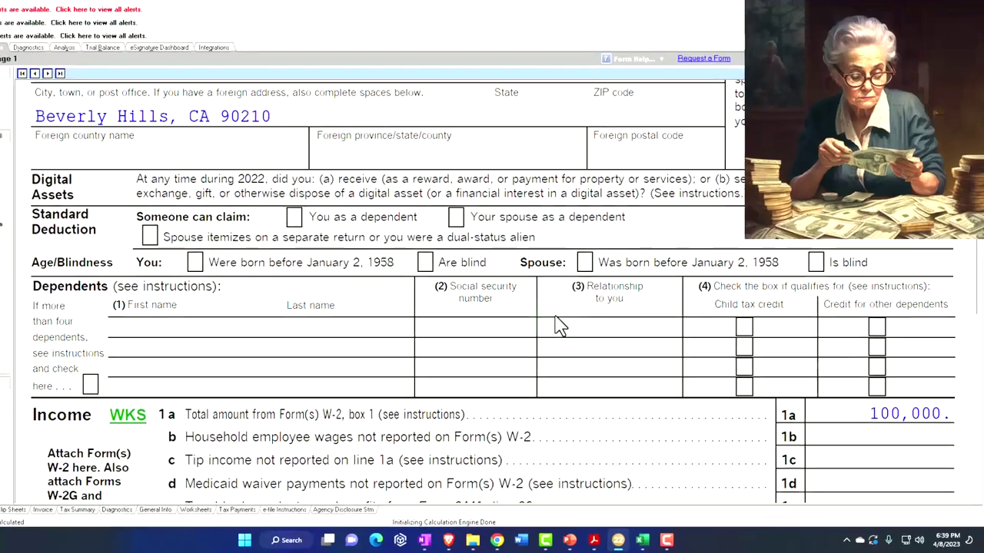
Add the son, born 1/1/2020, as a dependent with the child tax credit box checked.
{"action": "double_click", "coordinate": [552, 321]}
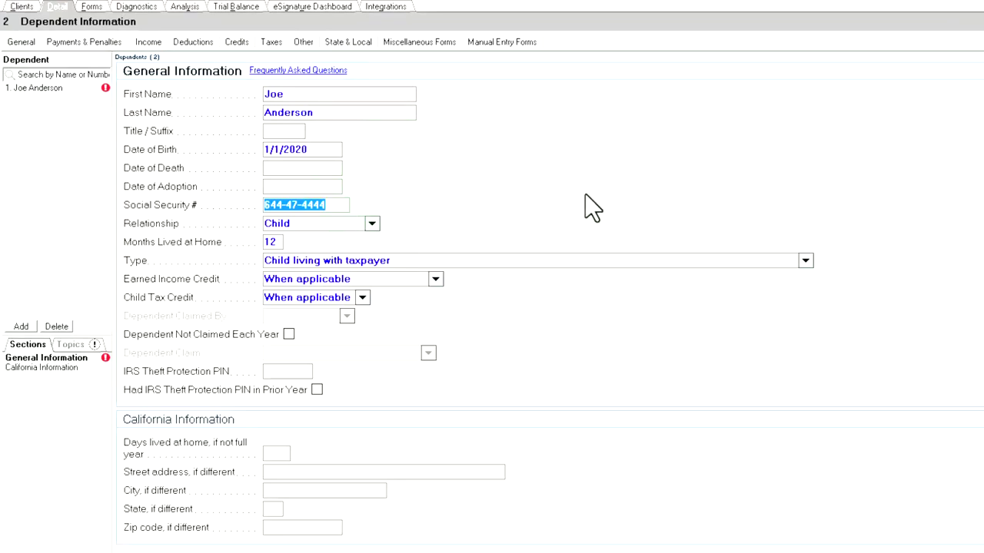
{"action": "key", "text": "Tab"}
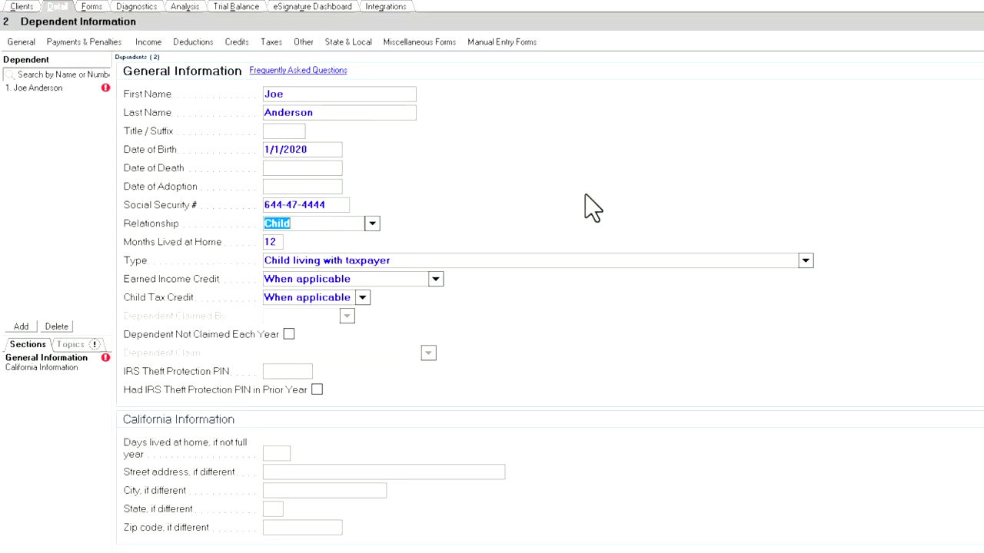
{"action": "key", "text": "Tab"}
{"action": "key", "text": "Tab"}
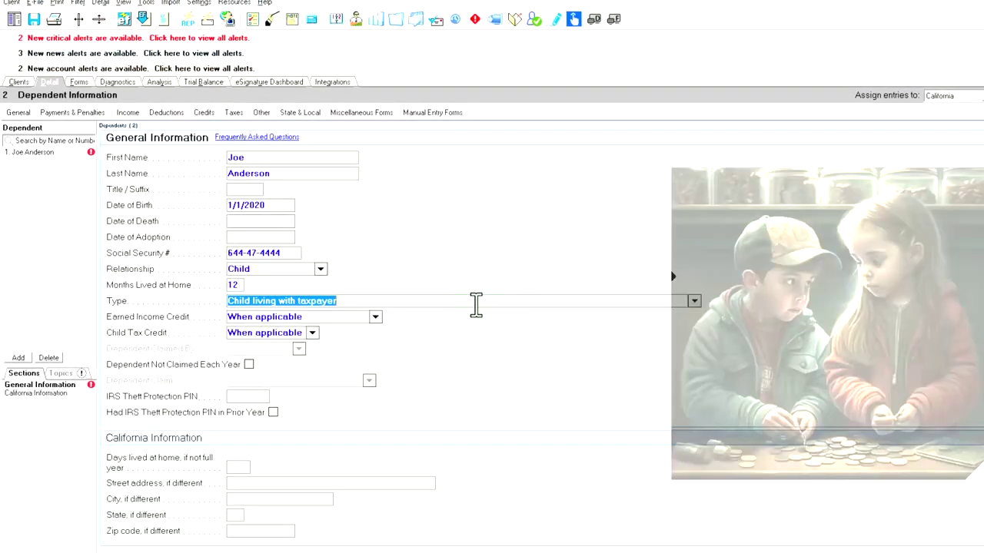
{"action": "key", "text": "Tab"}
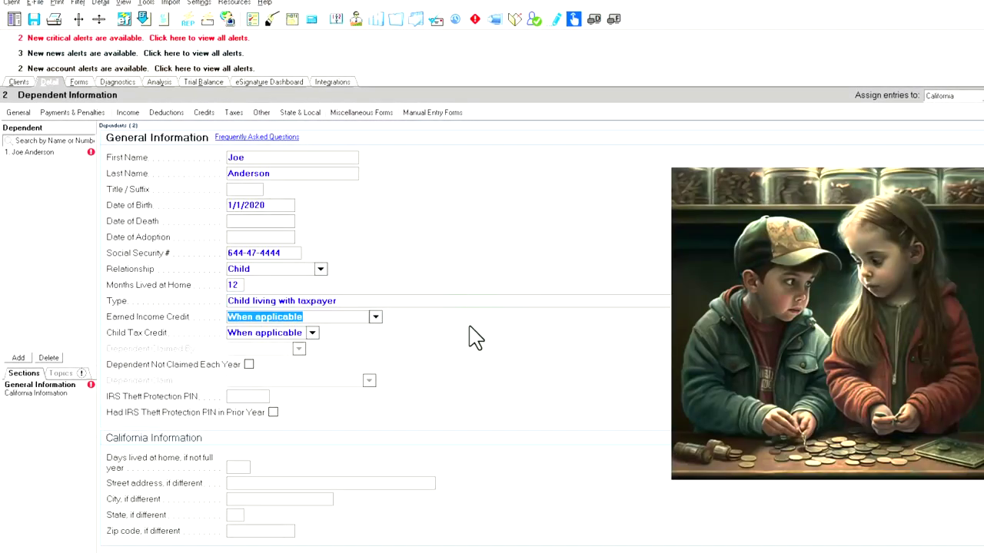
{"action": "key", "text": "Tab"}
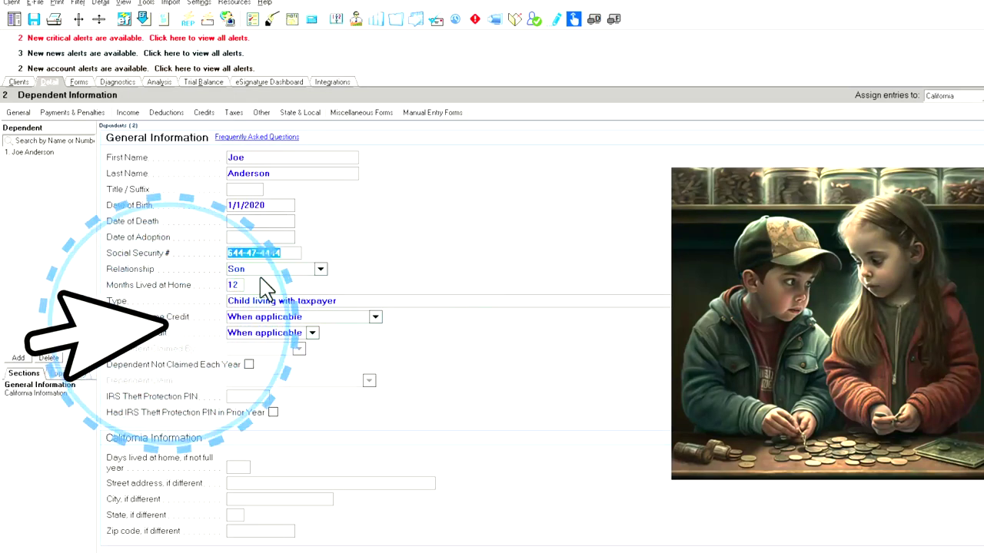
{"action": "left_click", "coordinate": [79, 82]}
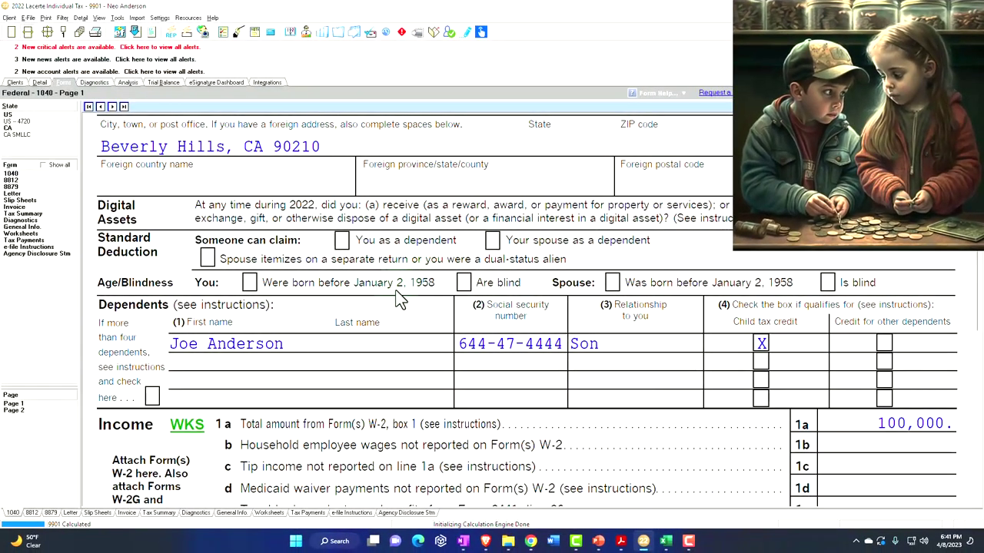
{"action": "scroll", "coordinate": [400, 298], "scroll_direction": "up", "scroll_amount": 5}
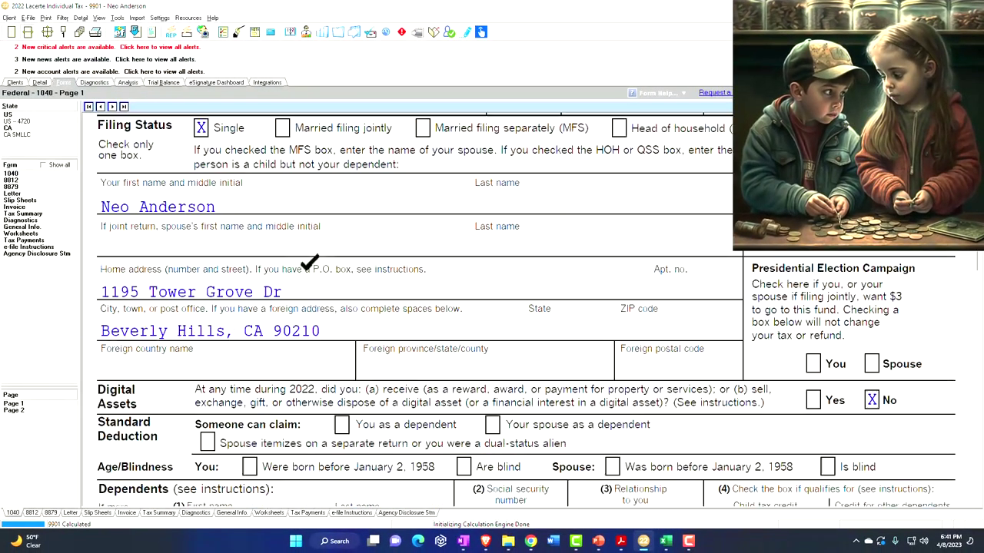
{"action": "scroll", "coordinate": [309, 263], "scroll_direction": "down", "scroll_amount": 3}
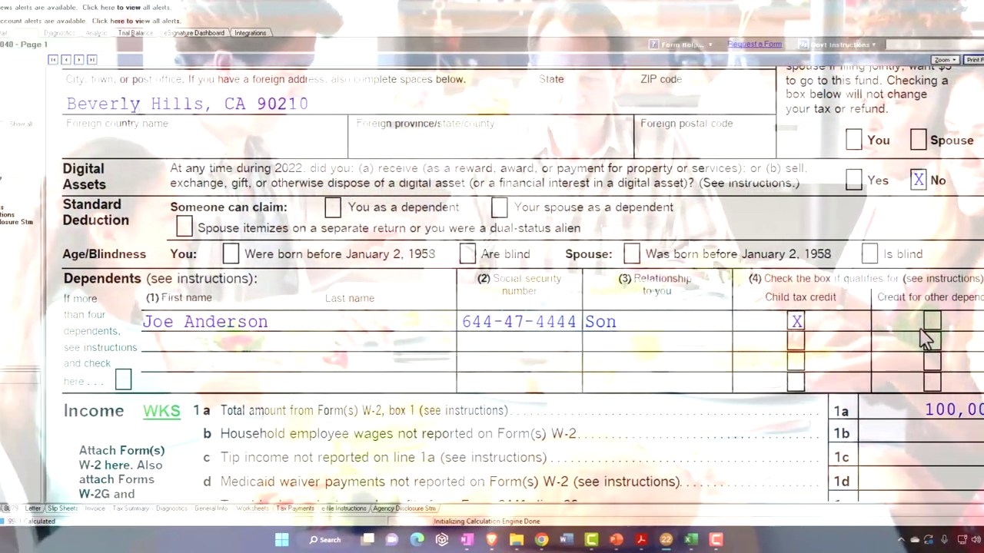
Scroll Form 1040 to lines 9–15, showing the 19,400 standard deduction and 80,600 taxable income.
{"action": "scroll", "coordinate": [970, 338], "scroll_direction": "up", "scroll_amount": 4}
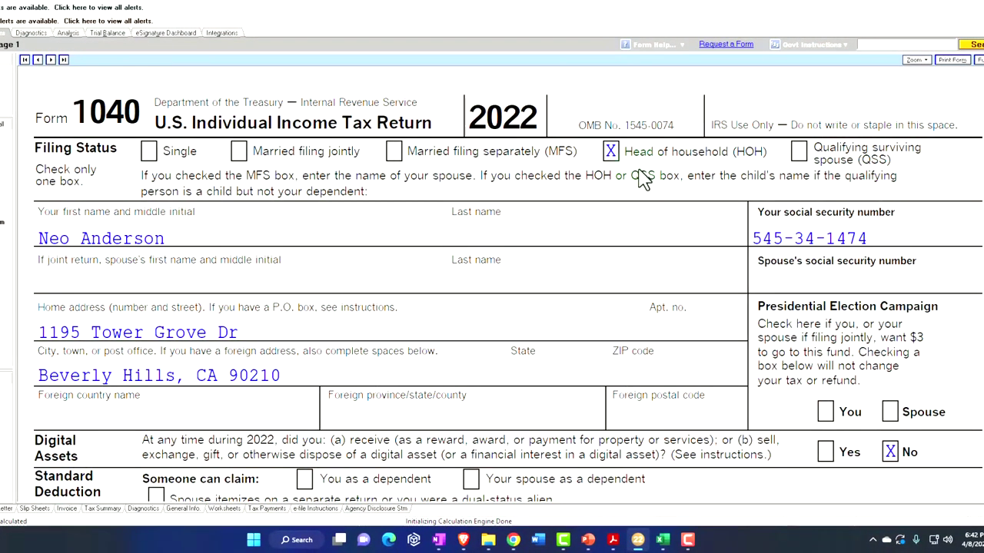
{"action": "scroll", "coordinate": [622, 229], "scroll_direction": "down", "scroll_amount": 5}
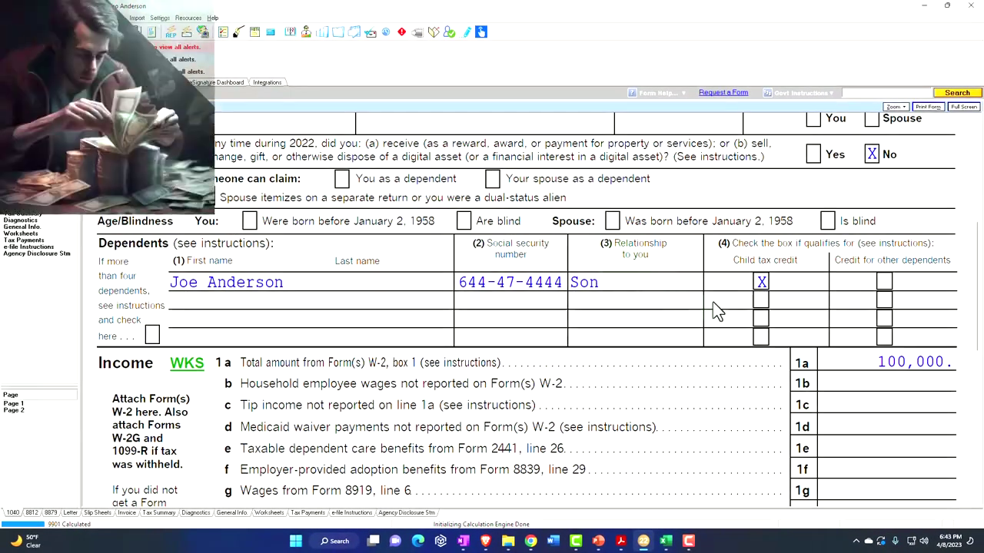
{"action": "scroll", "coordinate": [617, 245], "scroll_direction": "down", "scroll_amount": 2}
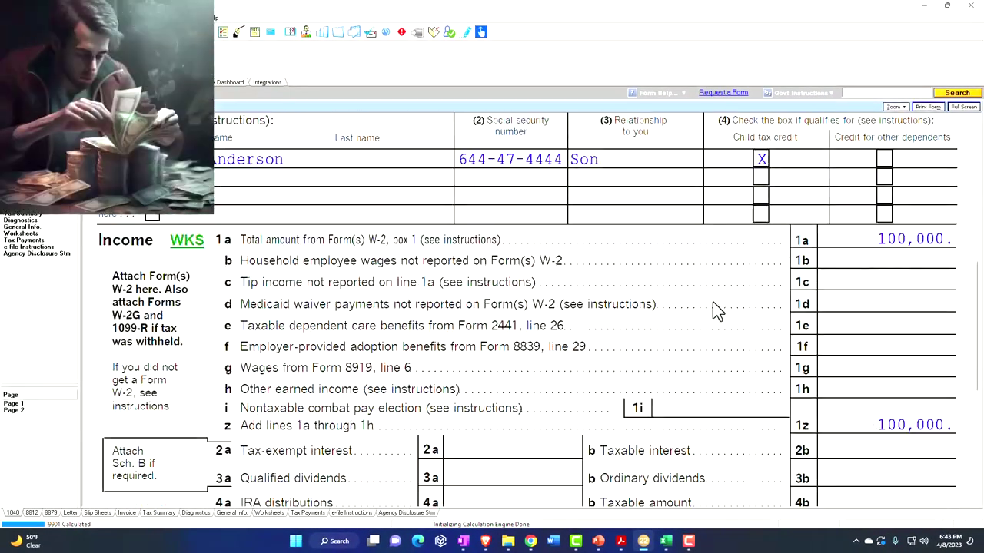
{"action": "scroll", "coordinate": [712, 308], "scroll_direction": "down", "scroll_amount": 5}
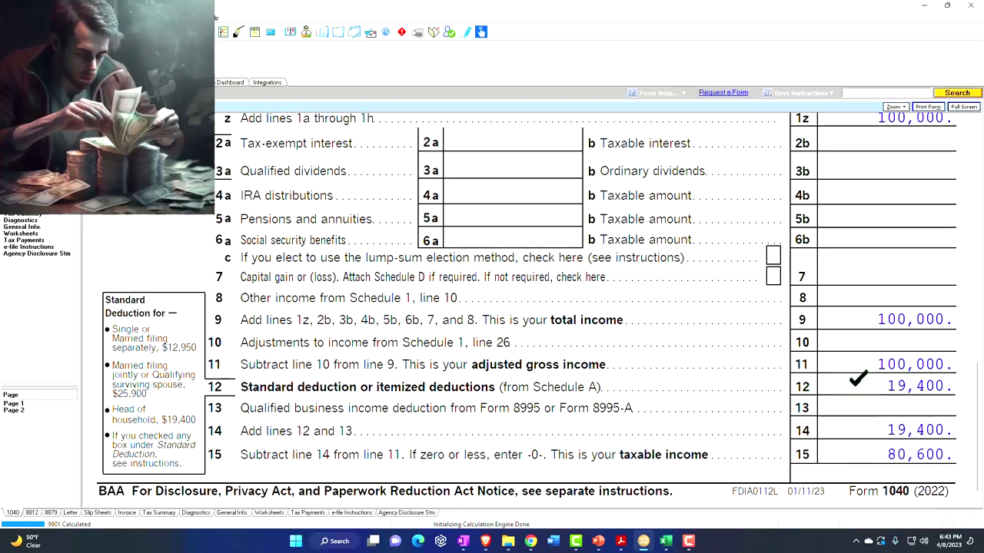
Set Excel's standard deduction in C7 to =C24, the 19,400 head-of-household amount.
{"action": "left_click", "coordinate": [665, 542]}
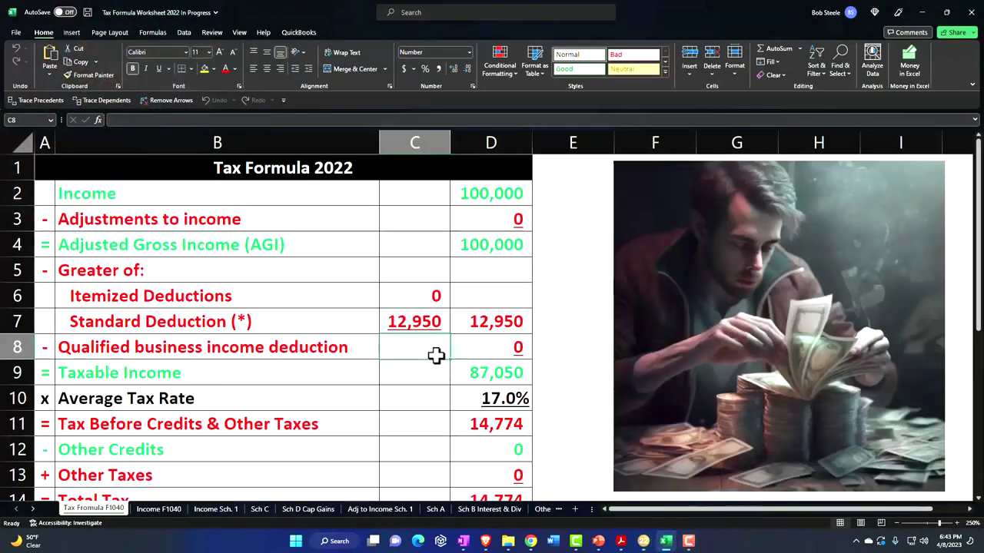
{"action": "scroll", "coordinate": [430, 331], "scroll_direction": "down", "scroll_amount": 1}
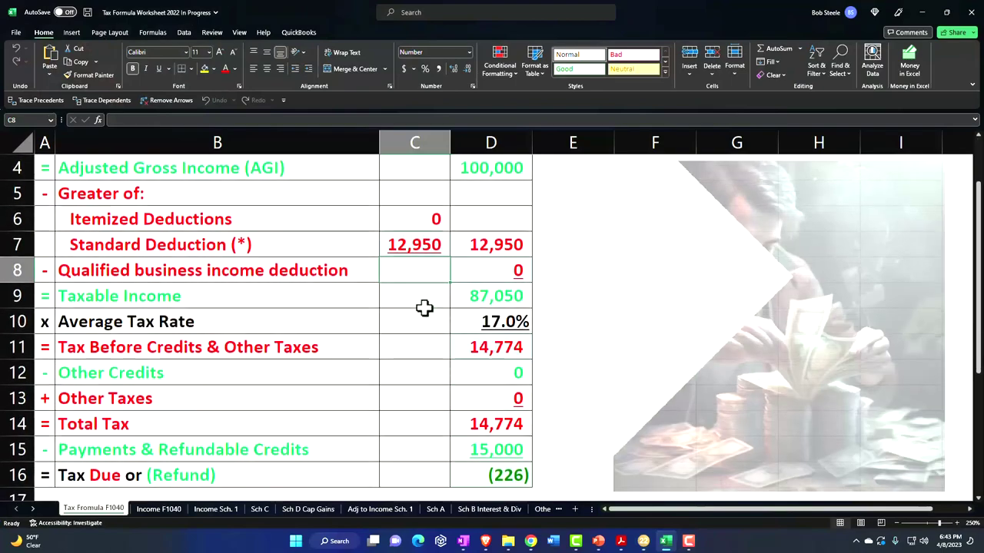
{"action": "left_click", "coordinate": [415, 251]}
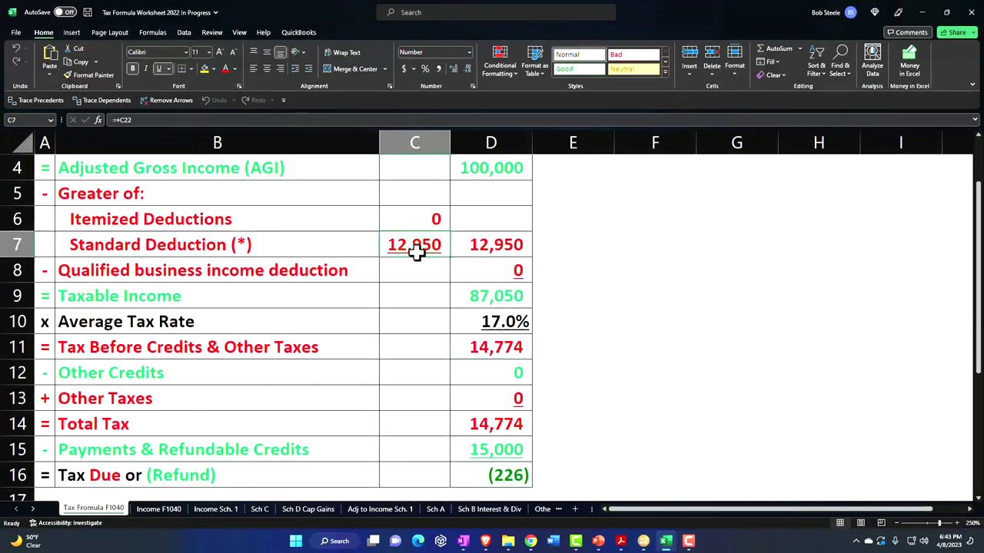
{"action": "type", "text": "="}
{"action": "scroll", "coordinate": [413, 269], "scroll_direction": "down", "scroll_amount": 4}
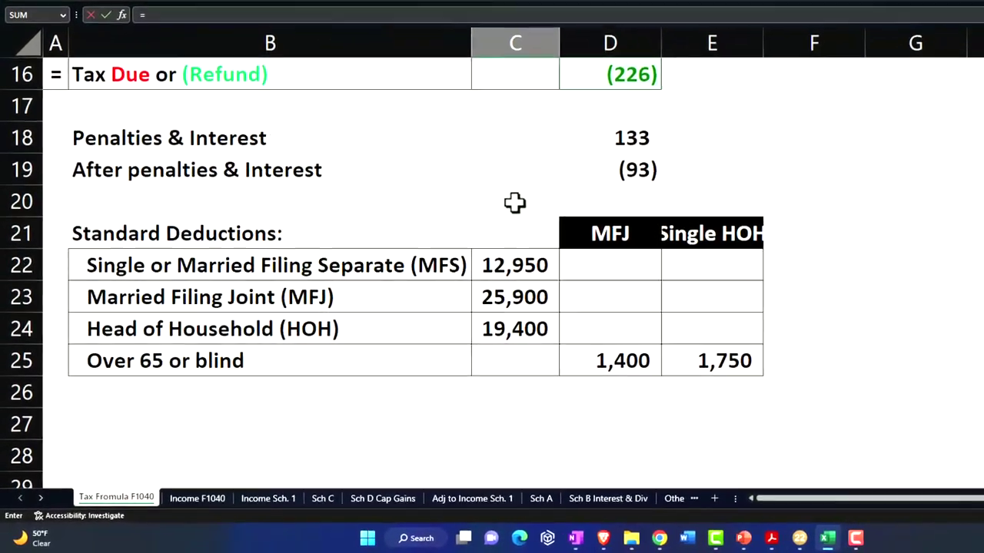
{"action": "left_click", "coordinate": [521, 327]}
{"action": "key", "text": "Return"}
{"action": "scroll", "coordinate": [520, 299], "scroll_direction": "up", "scroll_amount": 2}
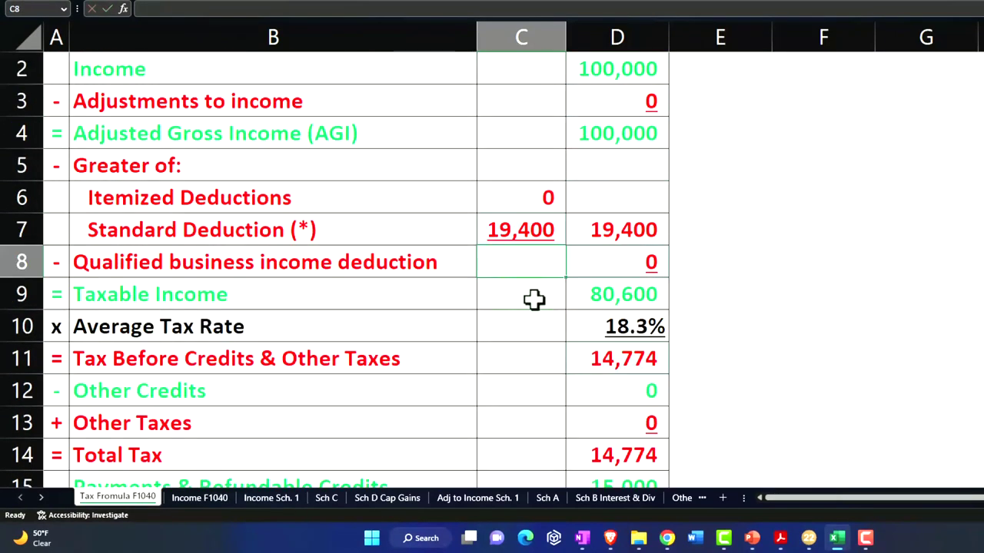
{"action": "left_click", "coordinate": [607, 292]}
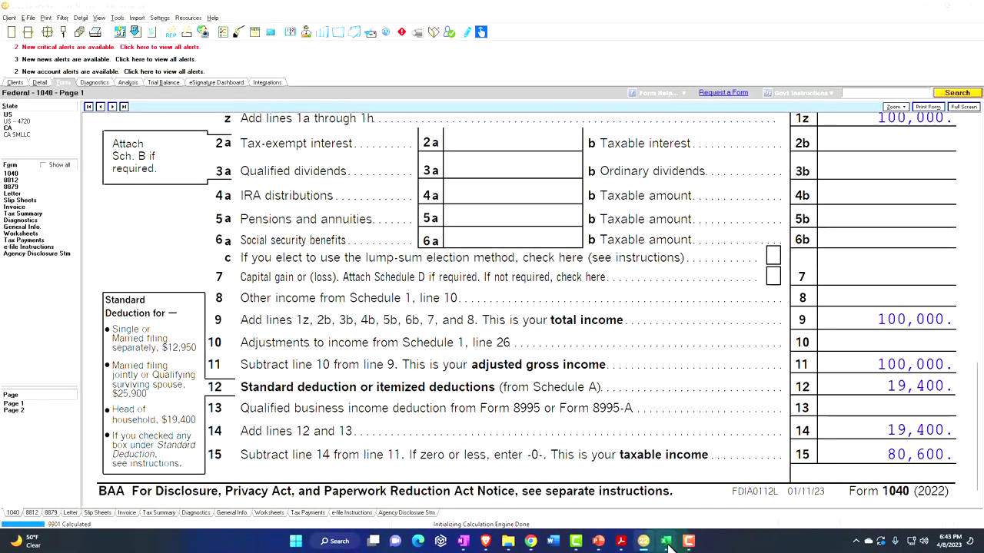
Compare against Lacerte's 1040 page 2 and set tax before credits in D11 to 11,855.
{"action": "left_click", "coordinate": [666, 543]}
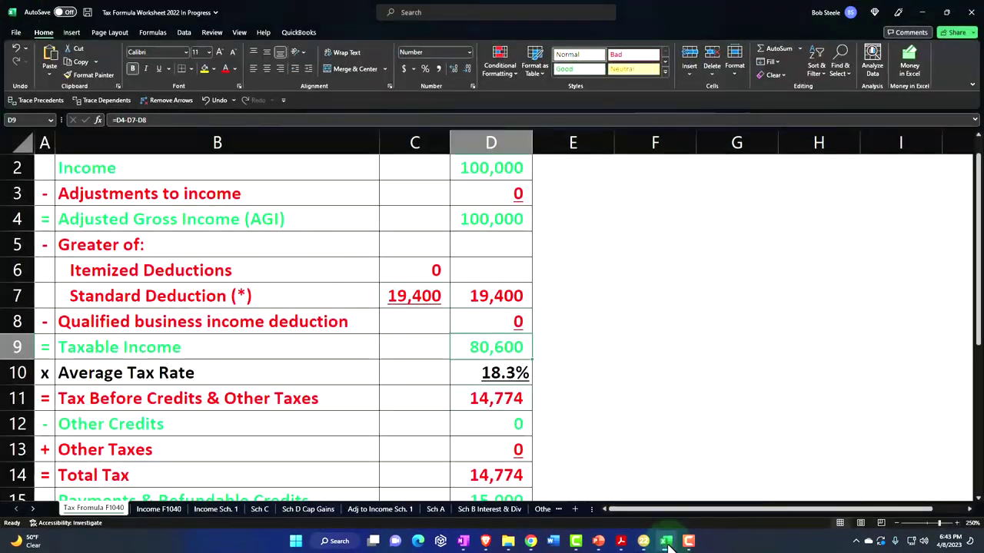
{"action": "left_click", "coordinate": [689, 541]}
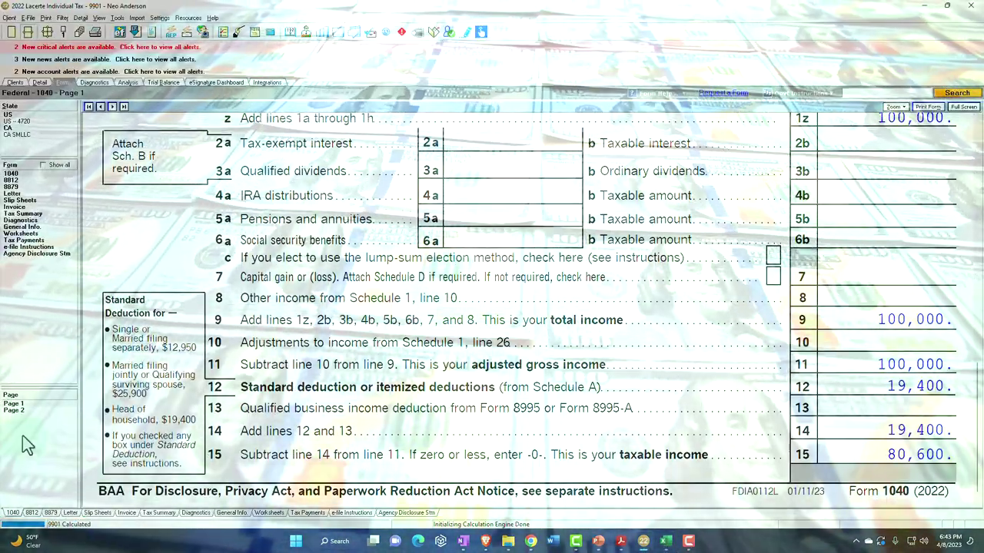
{"action": "left_click", "coordinate": [17, 411]}
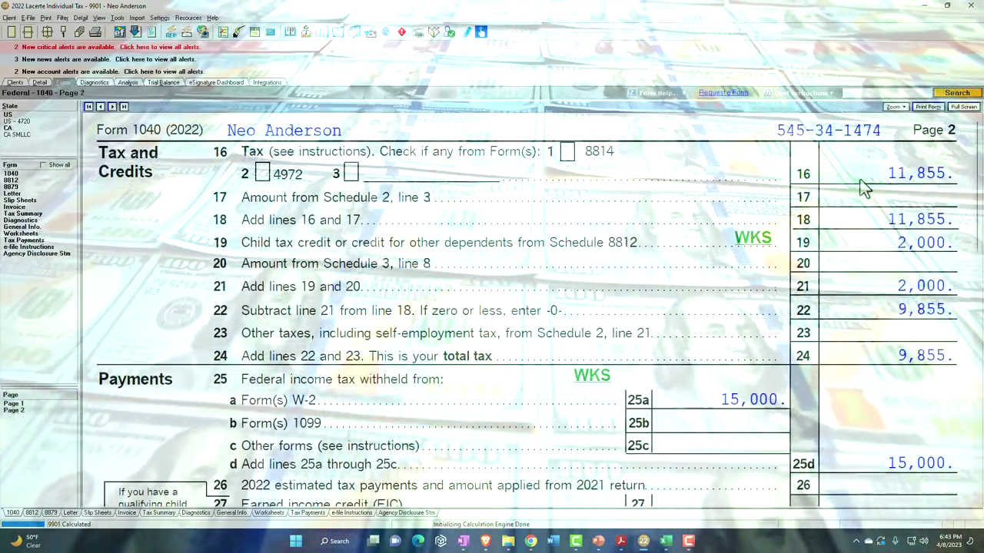
{"action": "left_click", "coordinate": [667, 543]}
{"action": "double_click", "coordinate": [508, 408]}
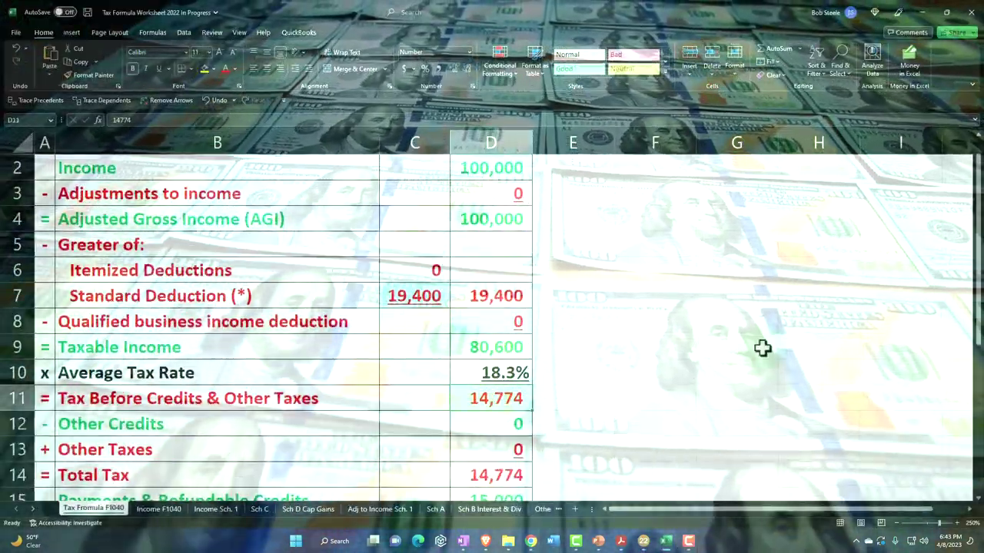
{"action": "key", "text": "BackSpace"}
{"action": "key", "text": "BackSpace"}
{"action": "key", "text": "BackSpace"}
{"action": "type", "text": "1855"}
{"action": "key", "text": "Return"}
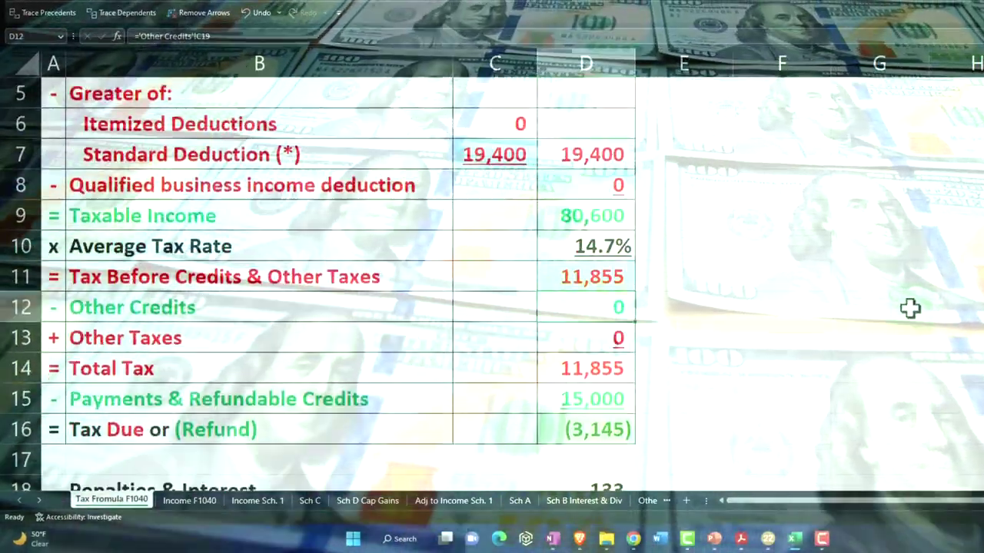
{"action": "left_click", "coordinate": [796, 541]}
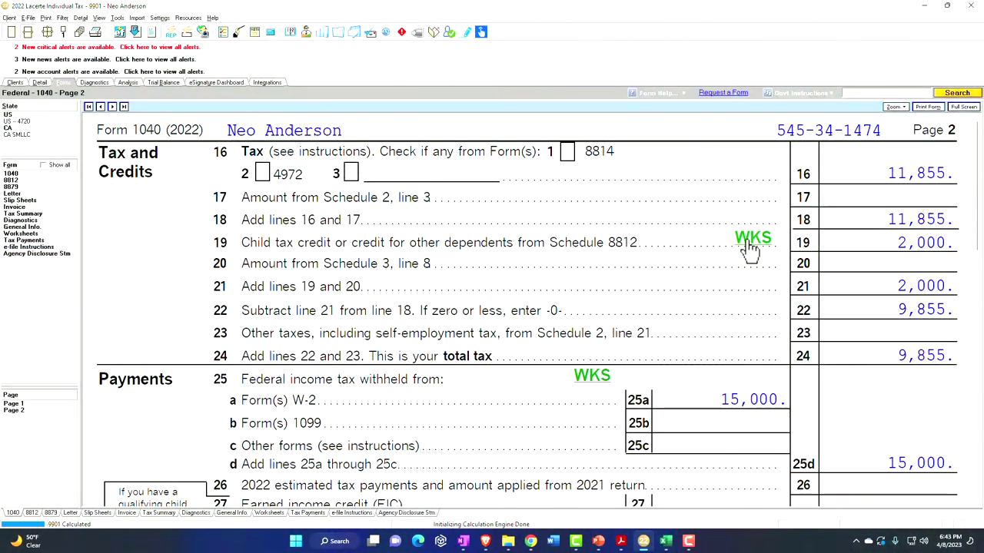
{"action": "left_click", "coordinate": [749, 243]}
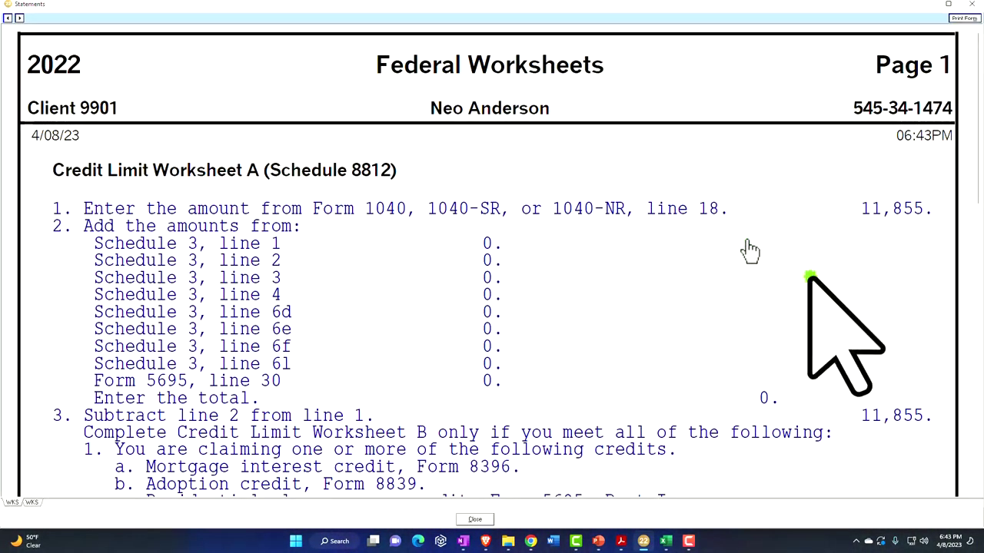
{"action": "scroll", "coordinate": [749, 249], "scroll_direction": "down", "scroll_amount": 5}
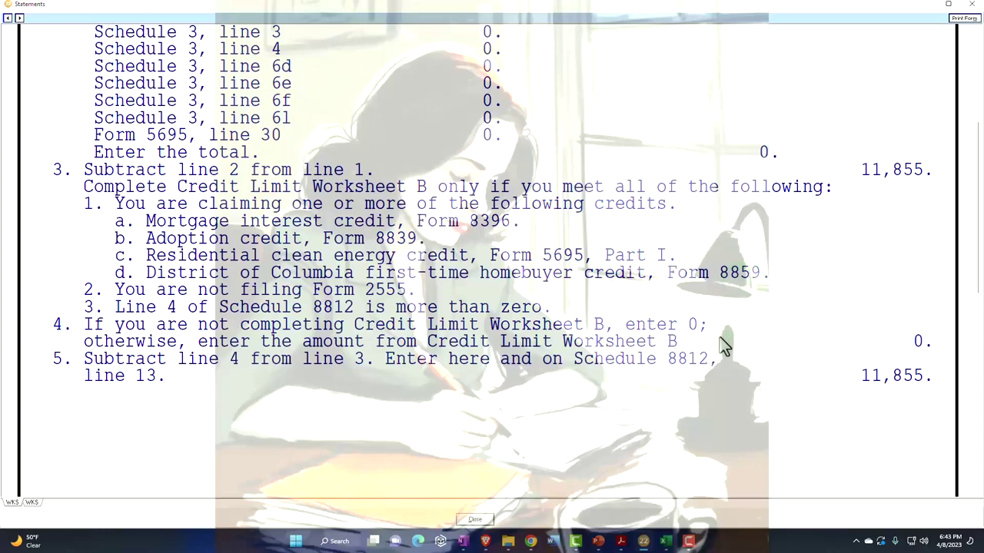
{"action": "scroll", "coordinate": [749, 282], "scroll_direction": "up", "scroll_amount": 1}
{"action": "left_click", "coordinate": [970, 6]}
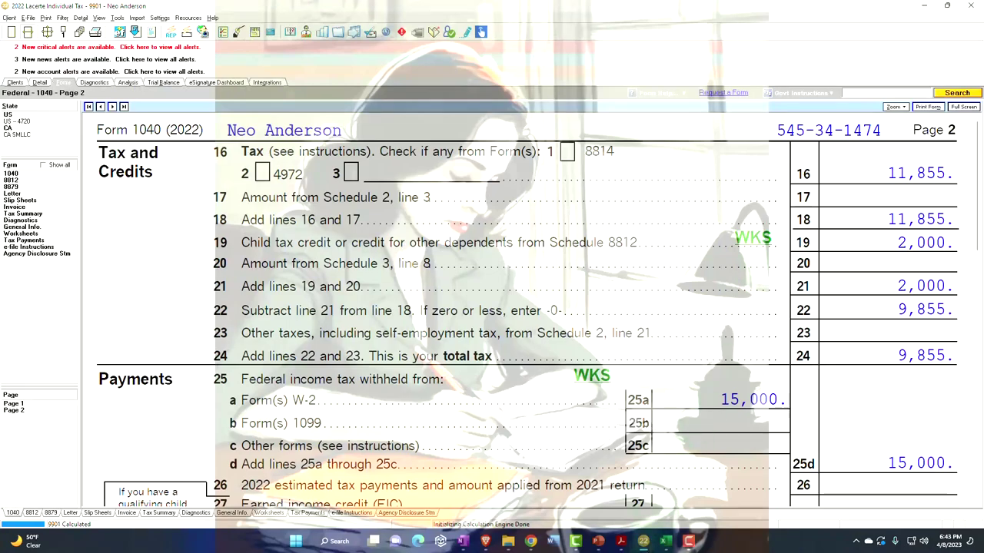
{"action": "left_click", "coordinate": [667, 544]}
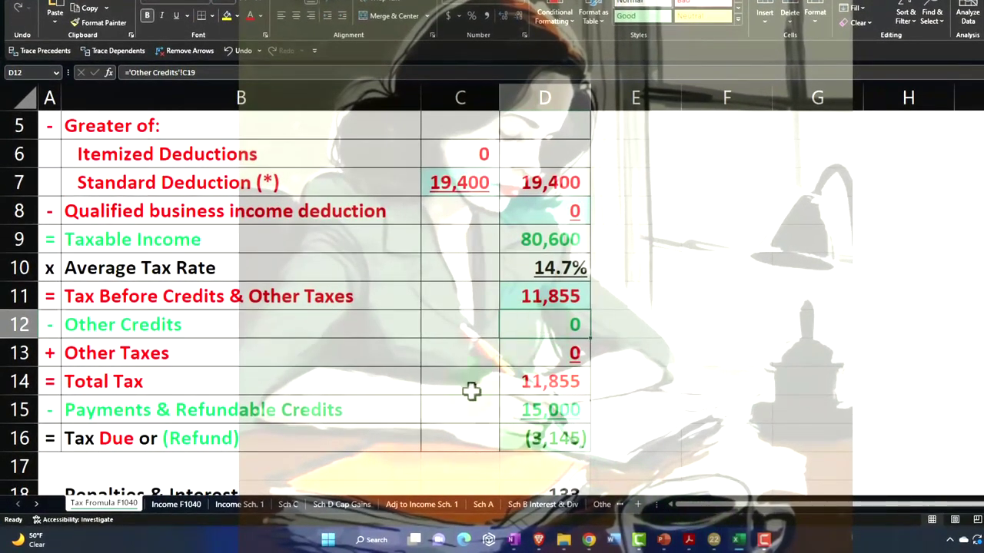
Enter 2,000 for Dependent 1 in B12 of Other Credits, then return to Tax Formula F1040.
{"action": "left_click", "coordinate": [34, 503]}
{"action": "left_click", "coordinate": [34, 503]}
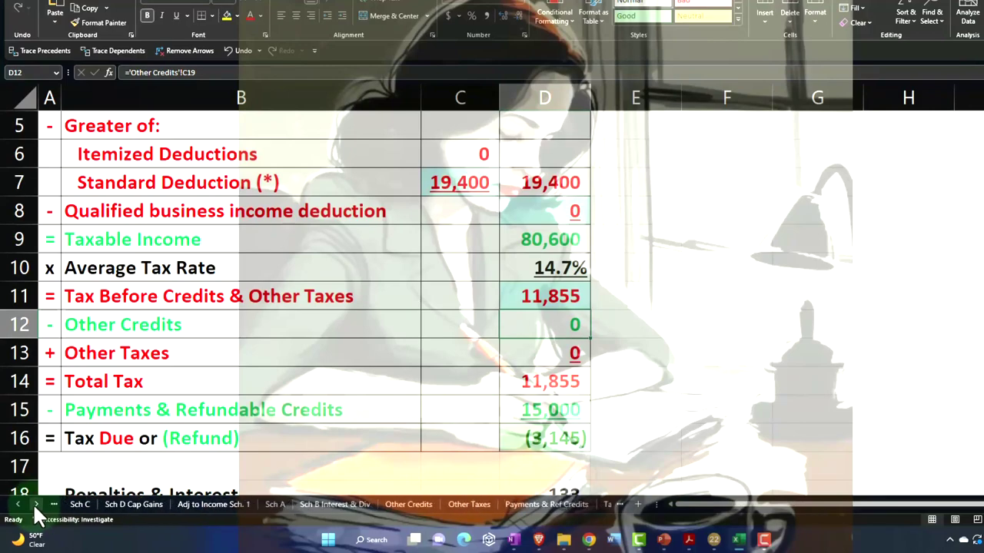
{"action": "left_click", "coordinate": [409, 504]}
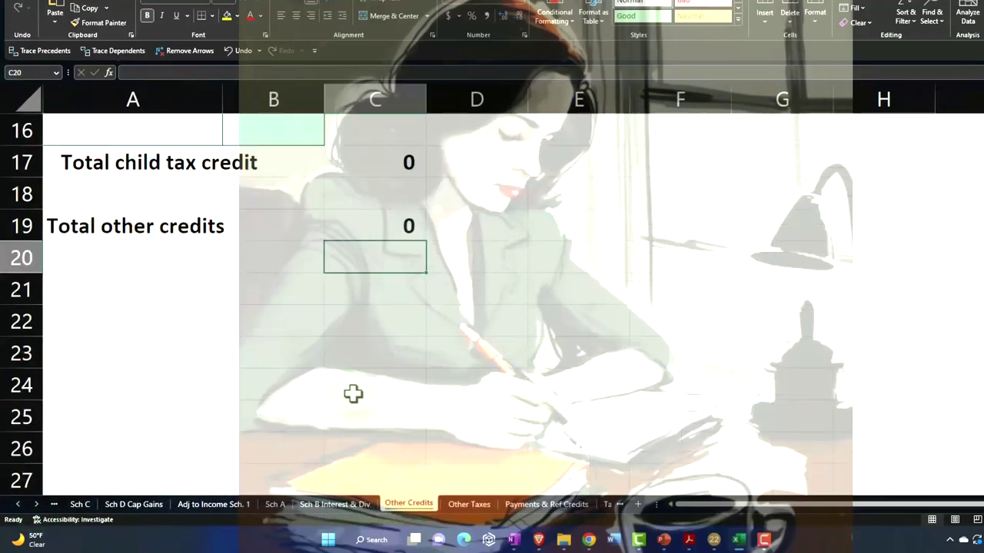
{"action": "scroll", "coordinate": [353, 394], "scroll_direction": "up", "scroll_amount": 2}
{"action": "scroll", "coordinate": [352, 393], "scroll_direction": "down", "scroll_amount": 1}
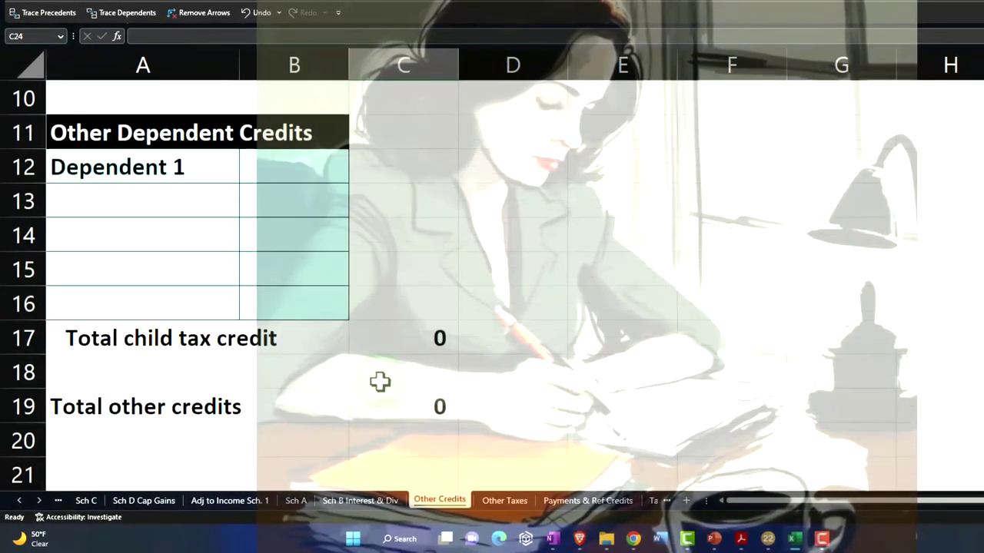
{"action": "left_click", "coordinate": [415, 340]}
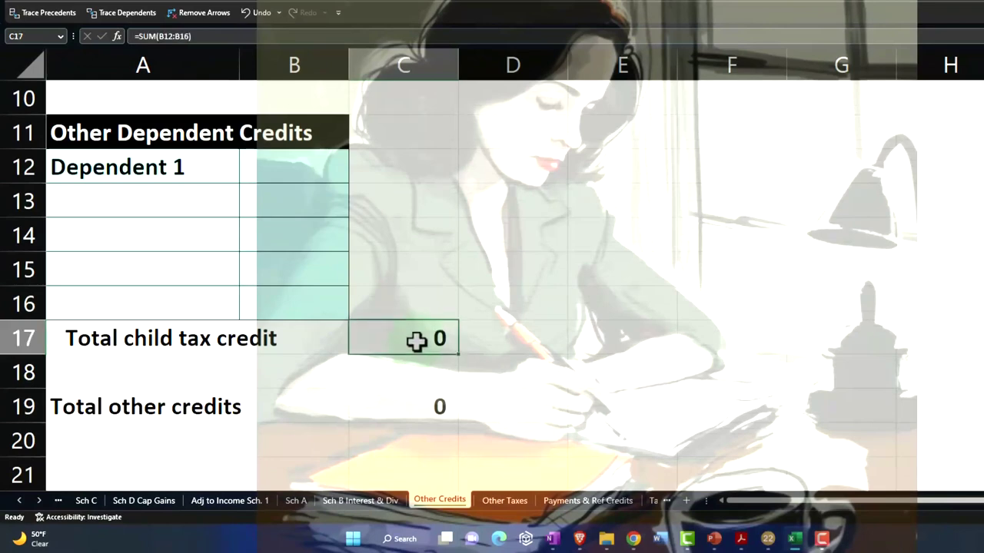
{"action": "left_click", "coordinate": [299, 171]}
{"action": "type", "text": "2000"}
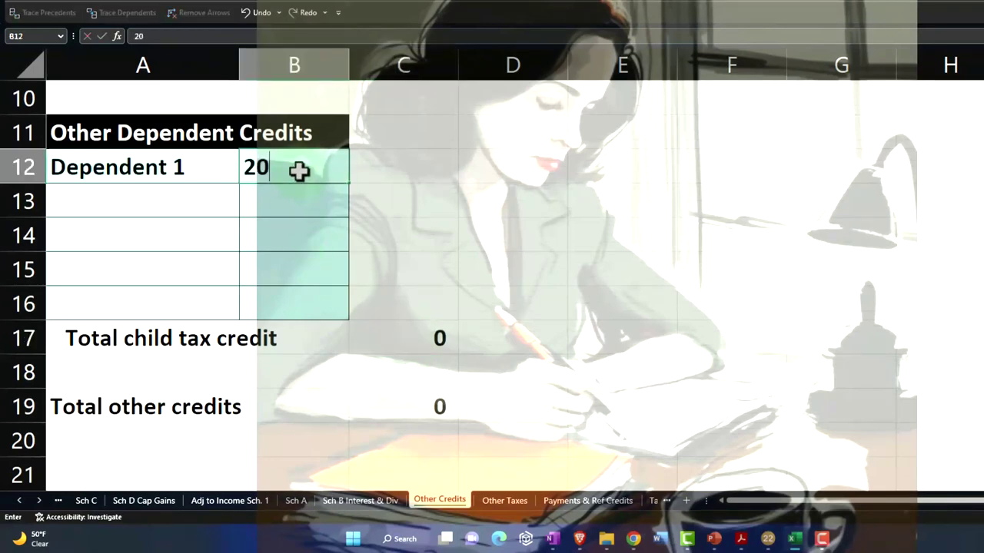
{"action": "key", "text": "Return"}
{"action": "left_click", "coordinate": [19, 501]}
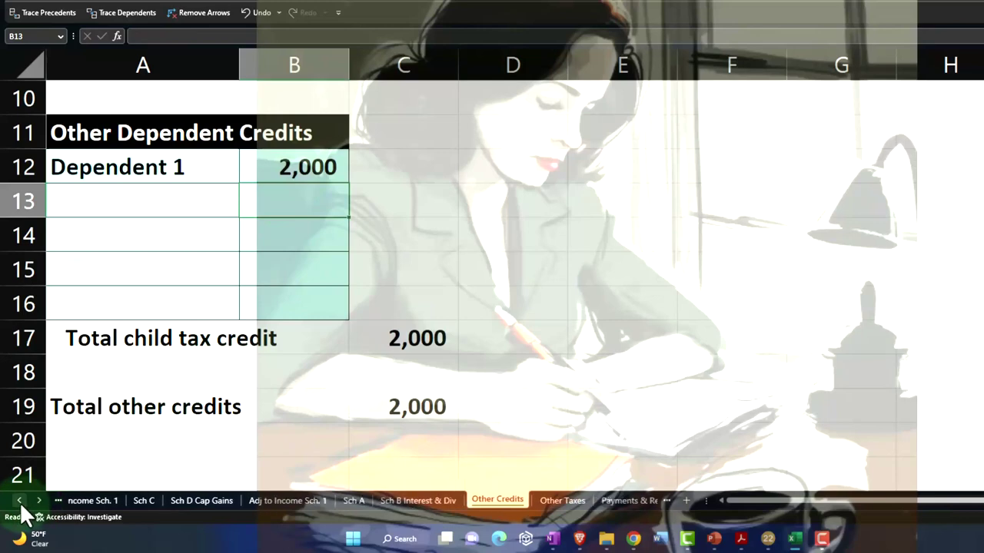
{"action": "left_click", "coordinate": [20, 500]}
{"action": "left_click", "coordinate": [91, 499]}
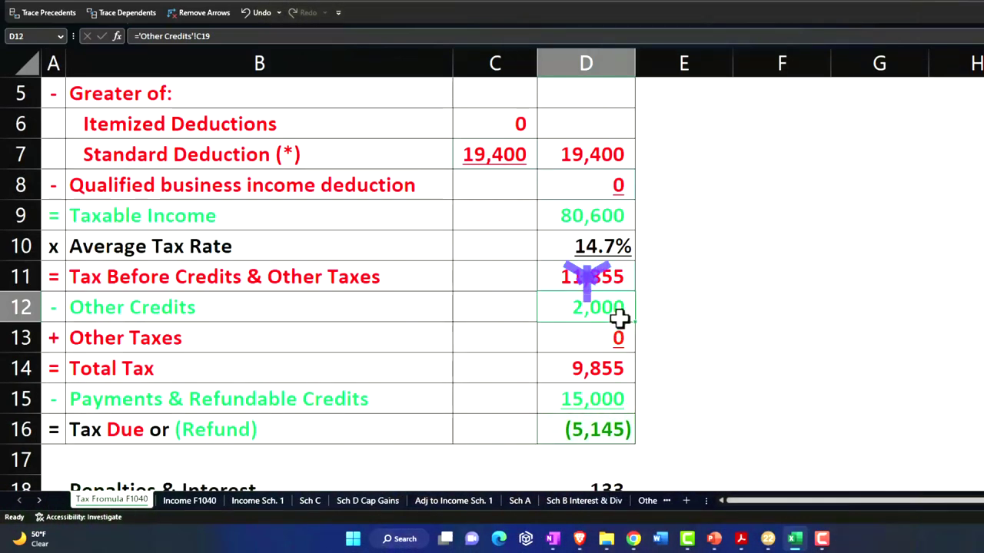
Compare the 1040 refund with the Excel worksheet, then open the daughter's Dependent Information detail.
{"action": "left_click", "coordinate": [819, 540]}
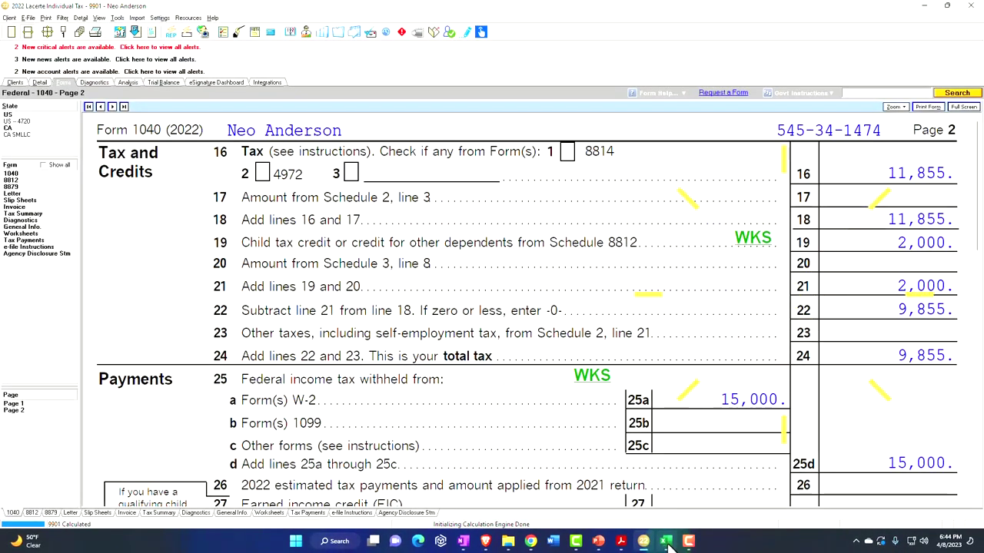
{"action": "left_click", "coordinate": [666, 541]}
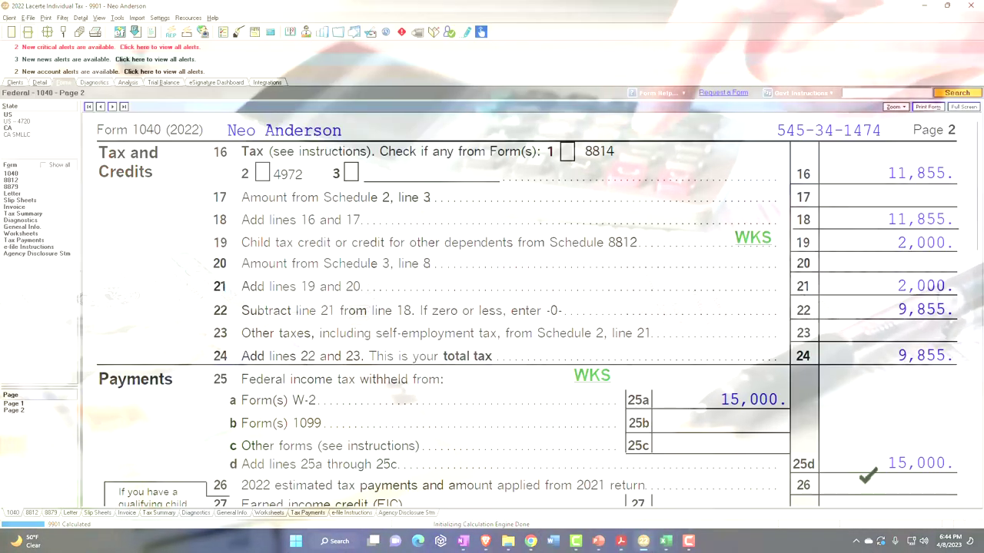
{"action": "scroll", "coordinate": [911, 472], "scroll_direction": "down", "scroll_amount": 4}
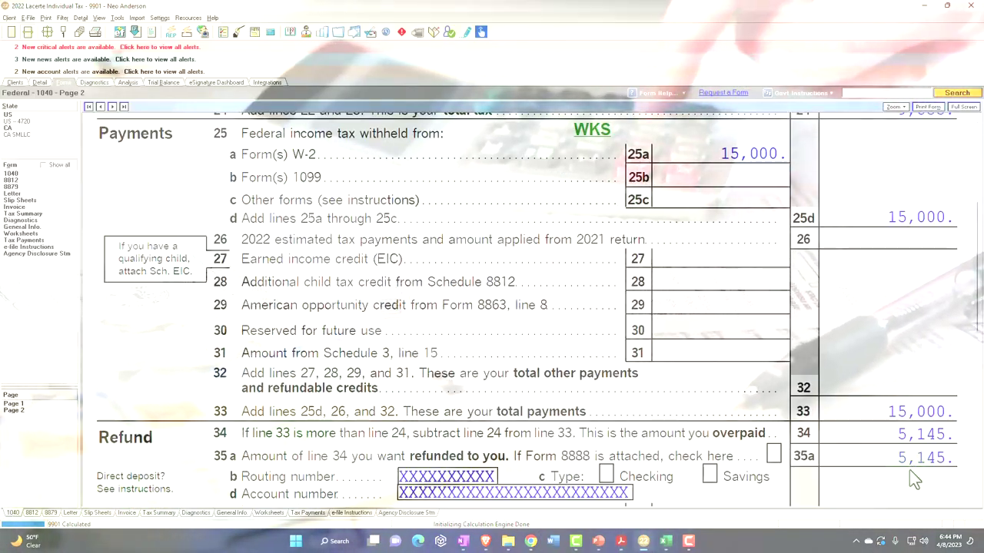
{"action": "left_click", "coordinate": [644, 541]}
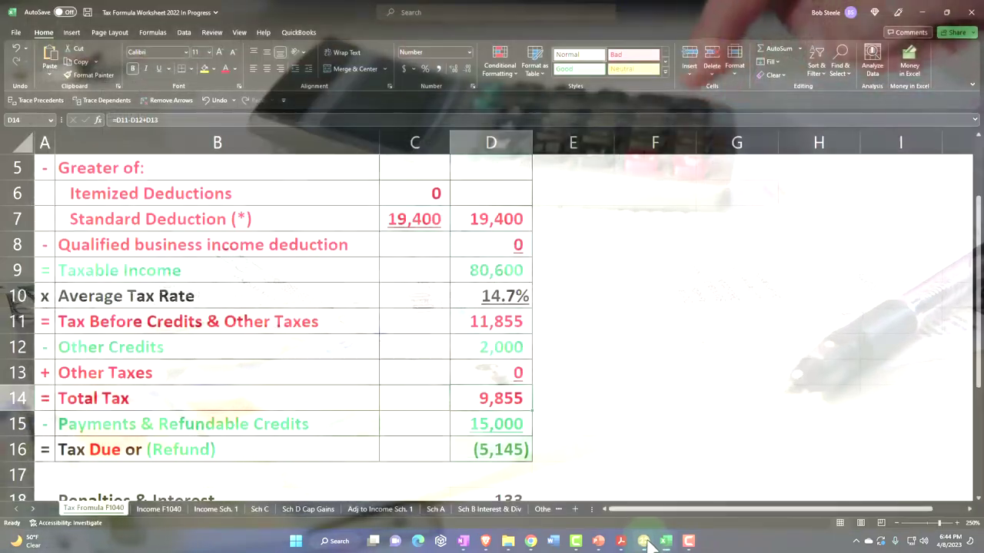
{"action": "left_click", "coordinate": [645, 541]}
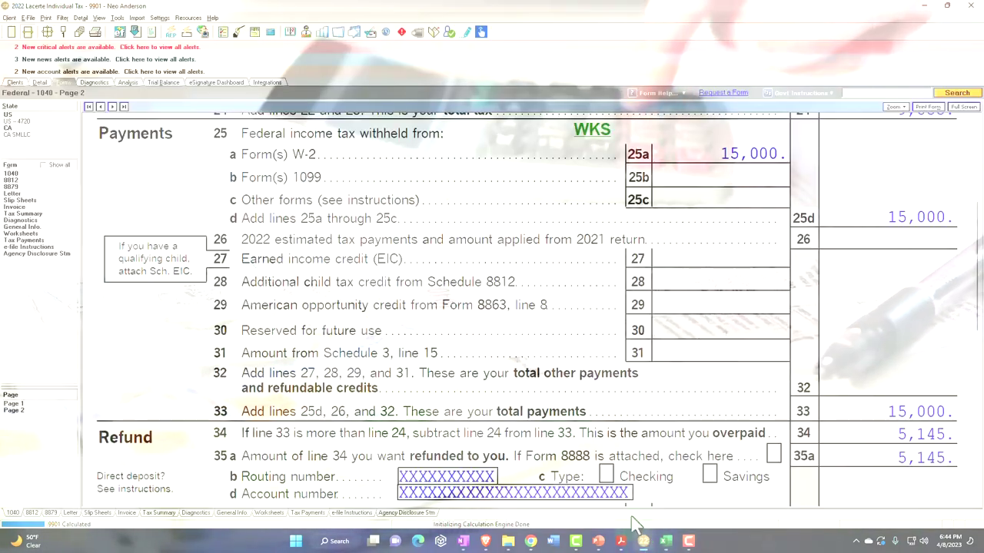
{"action": "double_click", "coordinate": [538, 408]}
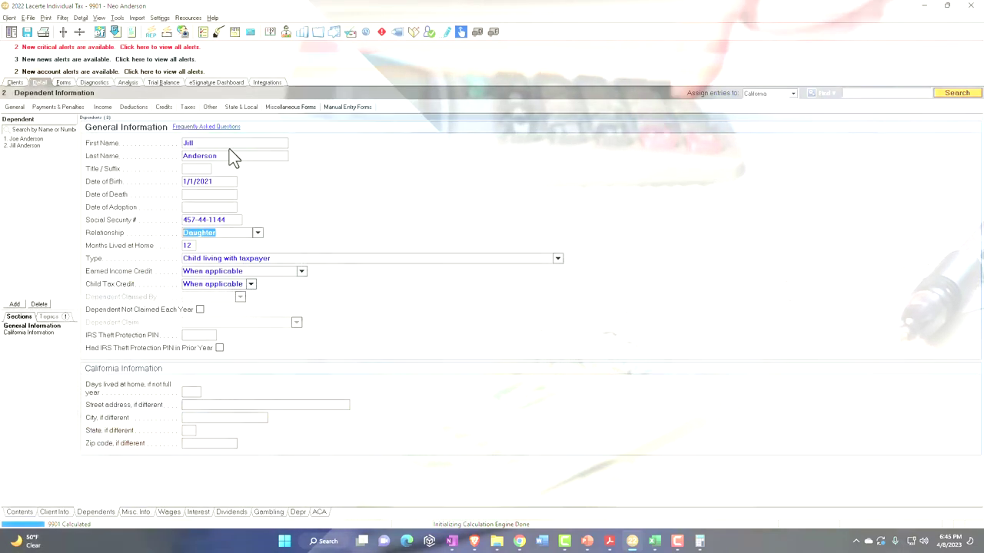
On Form 1040 page 2, confirm the 4,000 child tax credit and 7,855 total tax.
{"action": "left_click", "coordinate": [248, 193]}
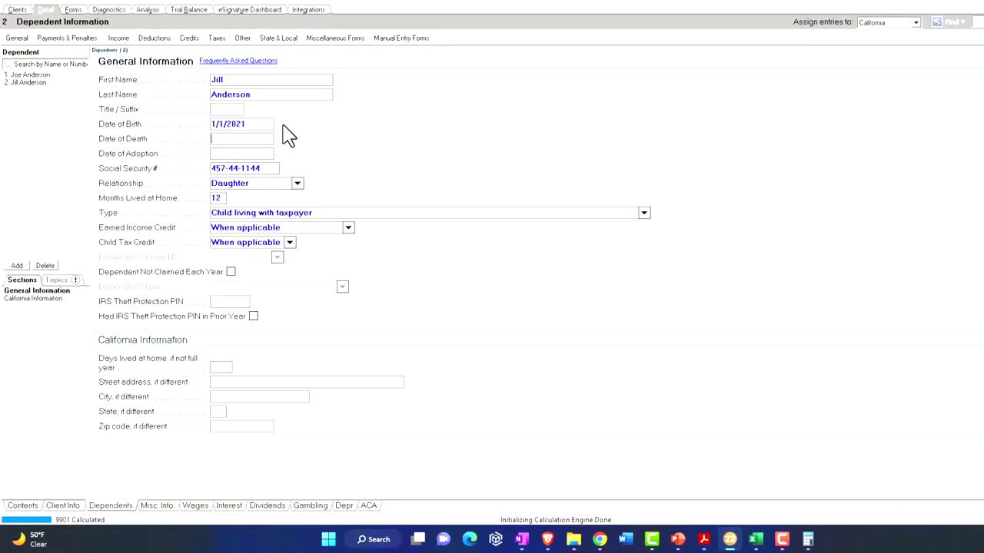
{"action": "left_click", "coordinate": [73, 9]}
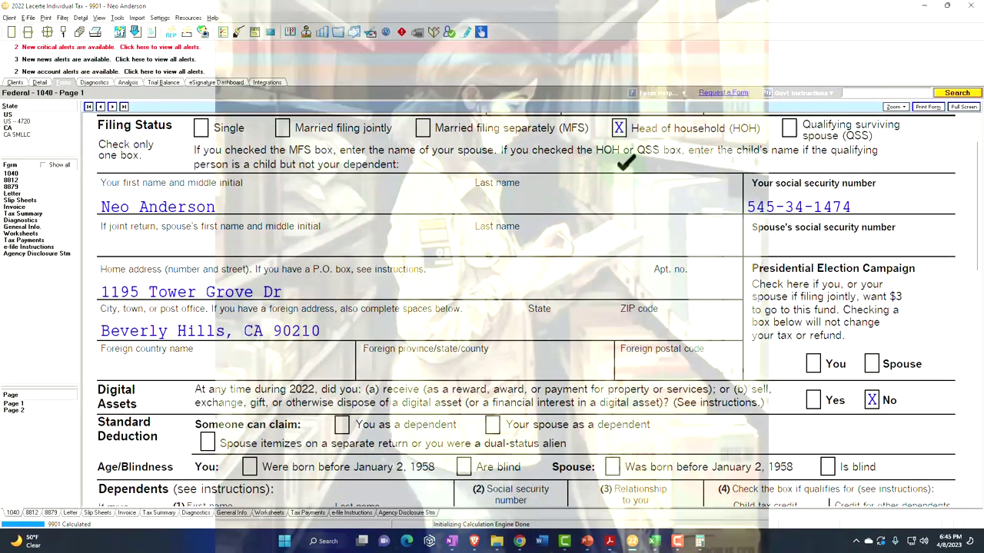
{"action": "scroll", "coordinate": [626, 169], "scroll_direction": "up", "scroll_amount": 2}
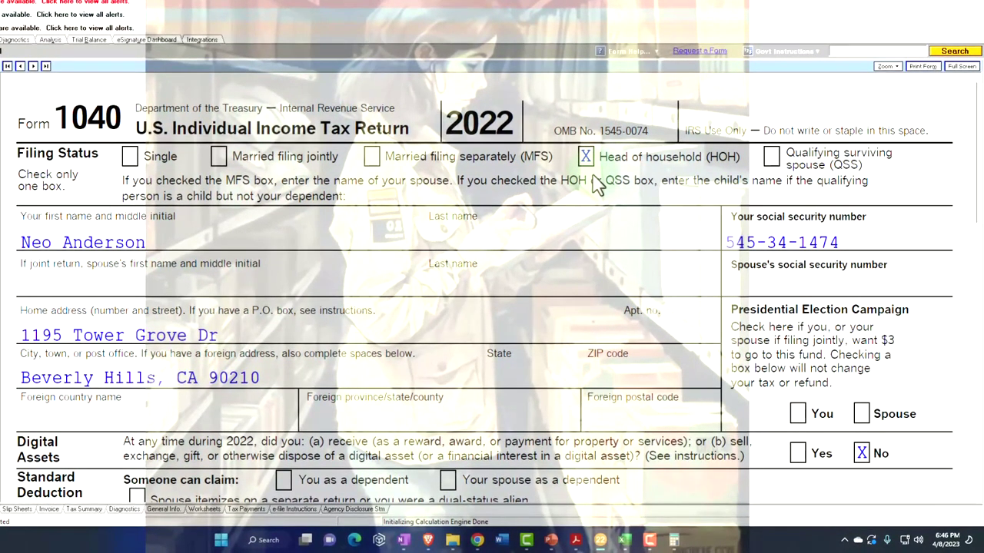
{"action": "scroll", "coordinate": [598, 184], "scroll_direction": "down", "scroll_amount": 10}
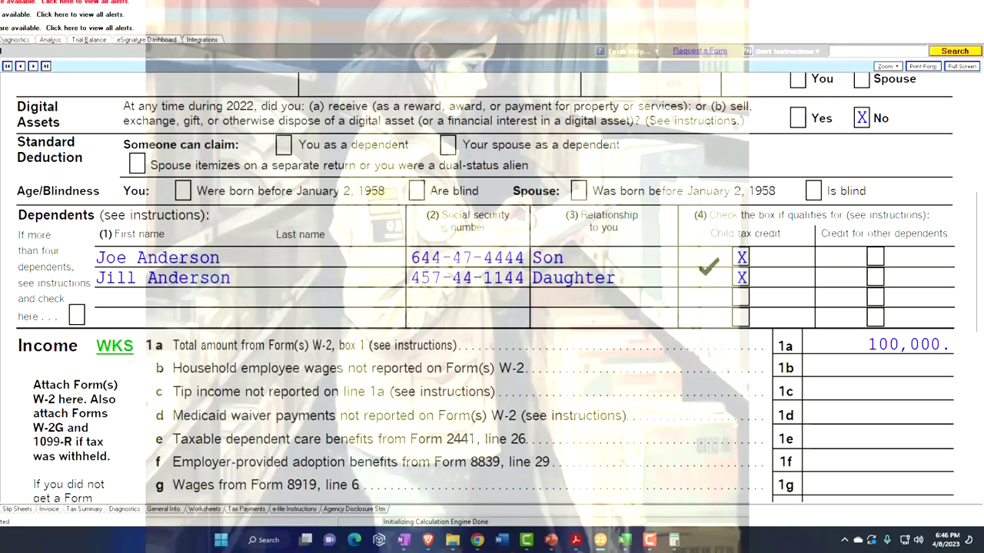
{"action": "scroll", "coordinate": [707, 265], "scroll_direction": "down", "scroll_amount": 14}
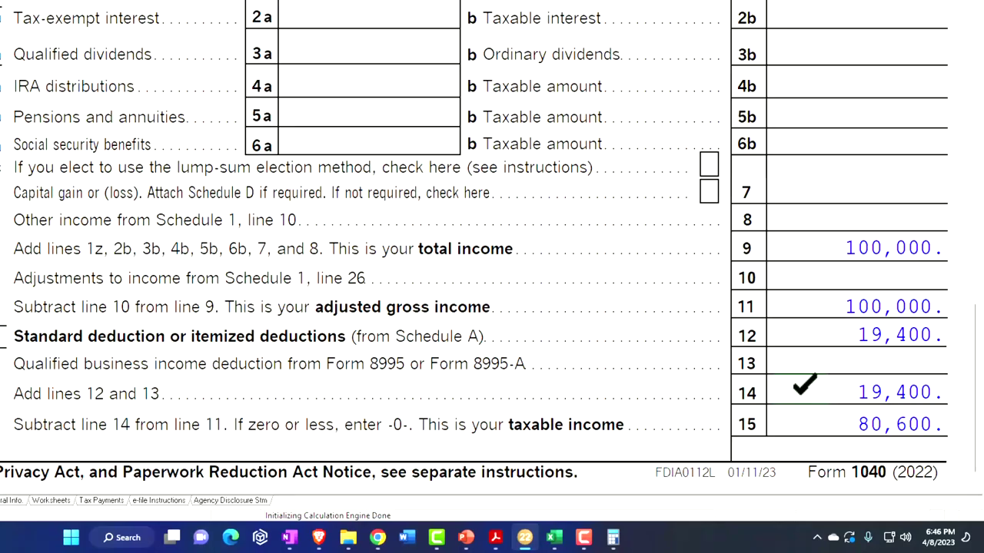
{"action": "left_click", "coordinate": [44, 372]}
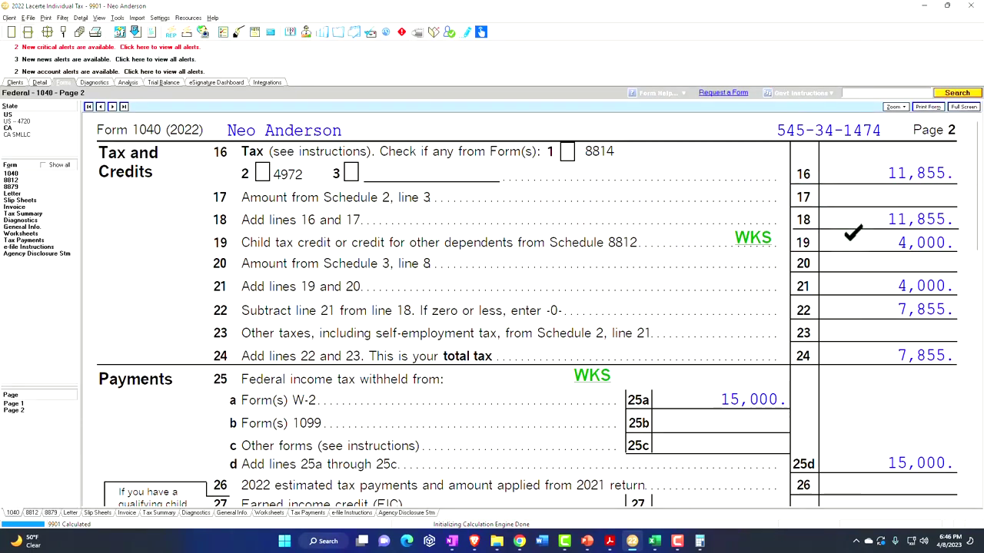
{"action": "left_click", "coordinate": [654, 541]}
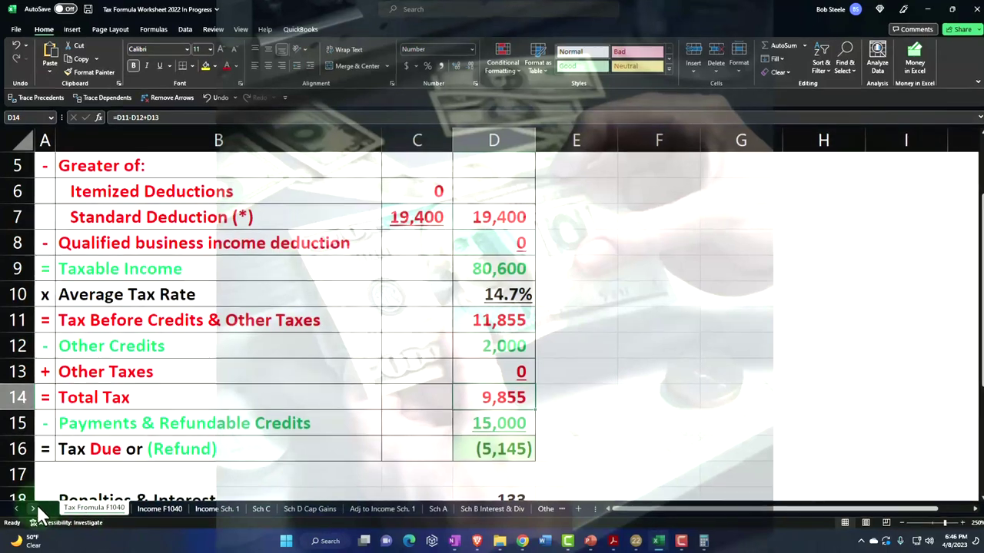
On Other Credits, enter 'Dependent' in A13 and 2,000 in B13.
{"action": "left_click", "coordinate": [33, 509]}
{"action": "left_click", "coordinate": [34, 509]}
{"action": "left_click", "coordinate": [492, 502]}
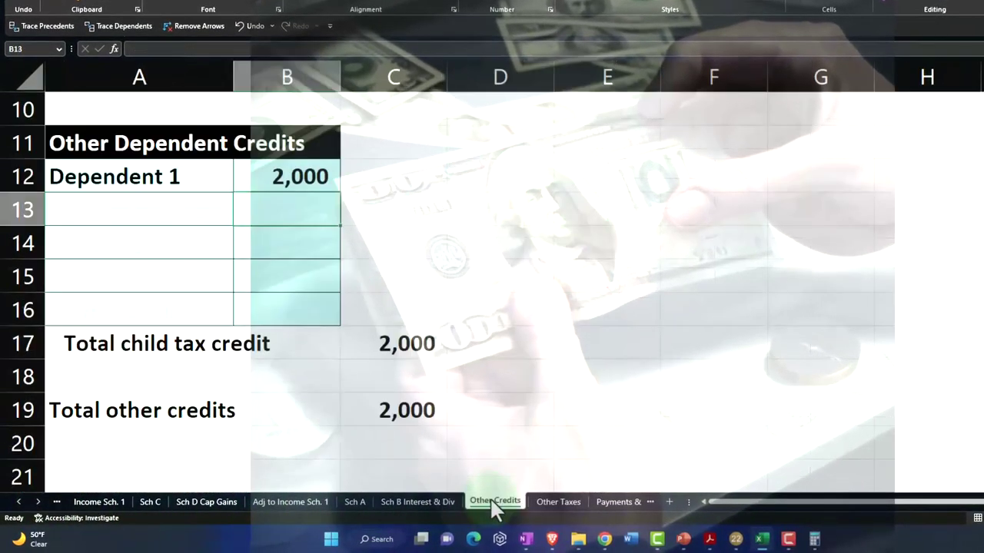
{"action": "left_click", "coordinate": [196, 220]}
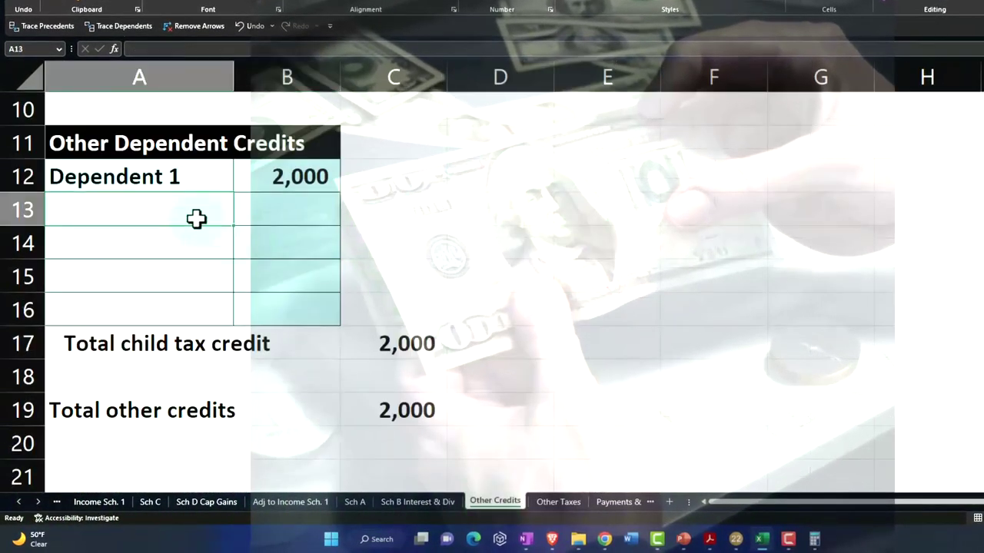
{"action": "type", "text": "Dependent 1"}
{"action": "key", "text": "Tab"}
{"action": "double_click", "coordinate": [198, 219]}
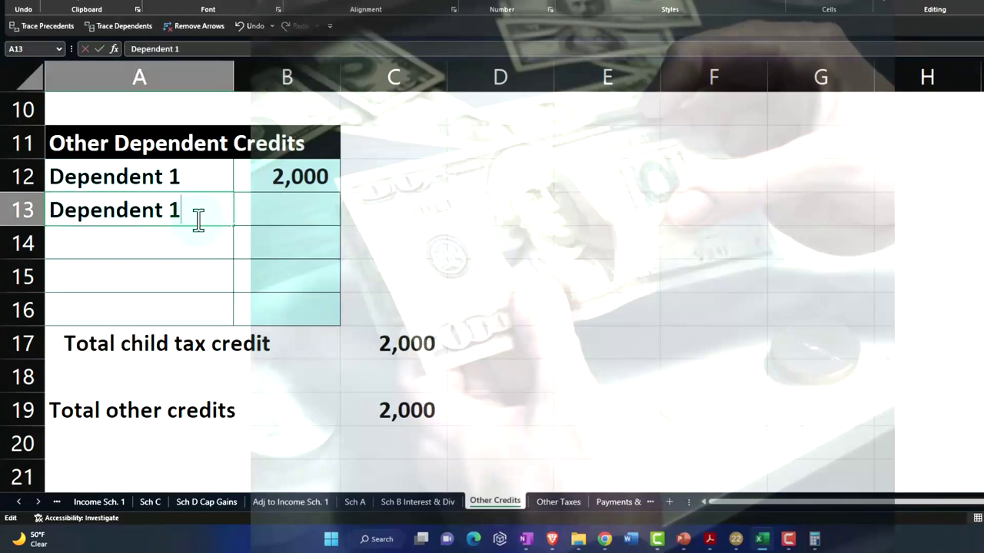
{"action": "key", "text": "BackSpace"}
{"action": "key", "text": "BackSpace"}
{"action": "key", "text": "Tab"}
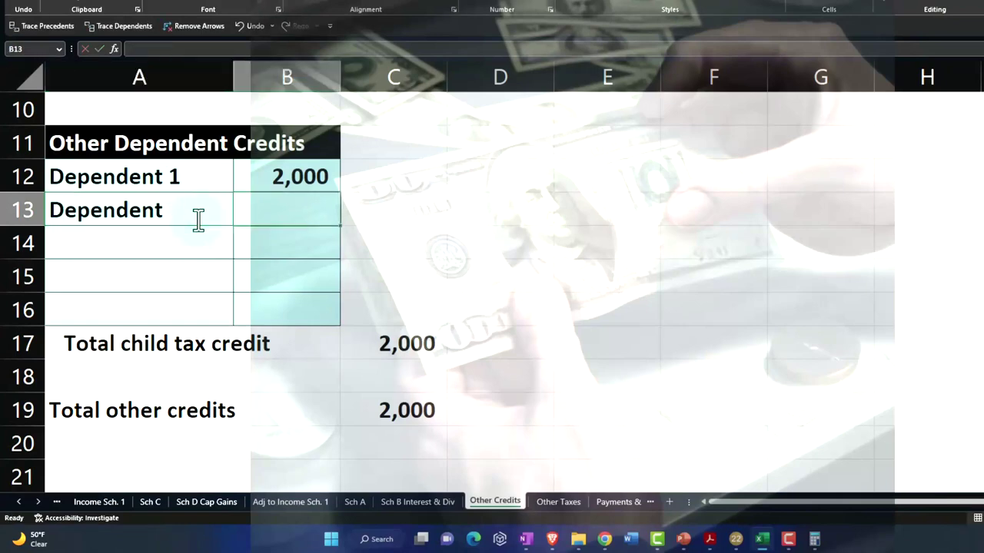
{"action": "type", "text": "2000"}
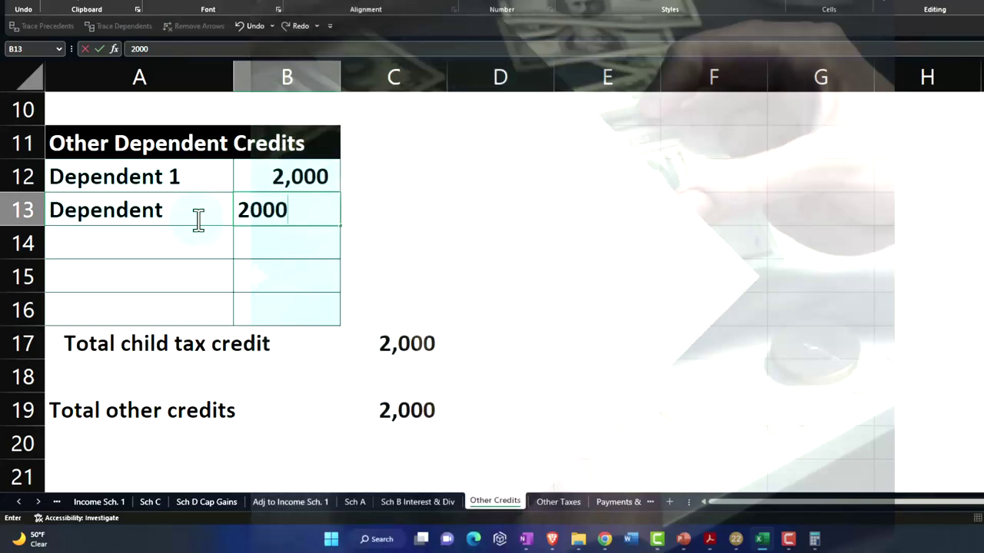
{"action": "key", "text": "Return"}
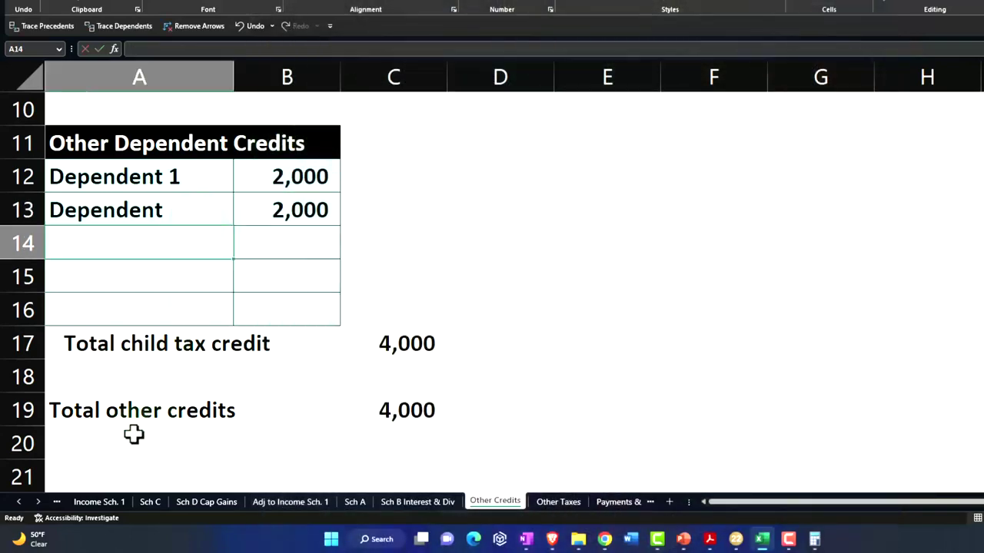
Confirm Tax Formula F1040 shows 7,855 total tax and a 7,145 refund, matching Lacerte.
{"action": "left_click", "coordinate": [18, 502]}
{"action": "left_click", "coordinate": [18, 502]}
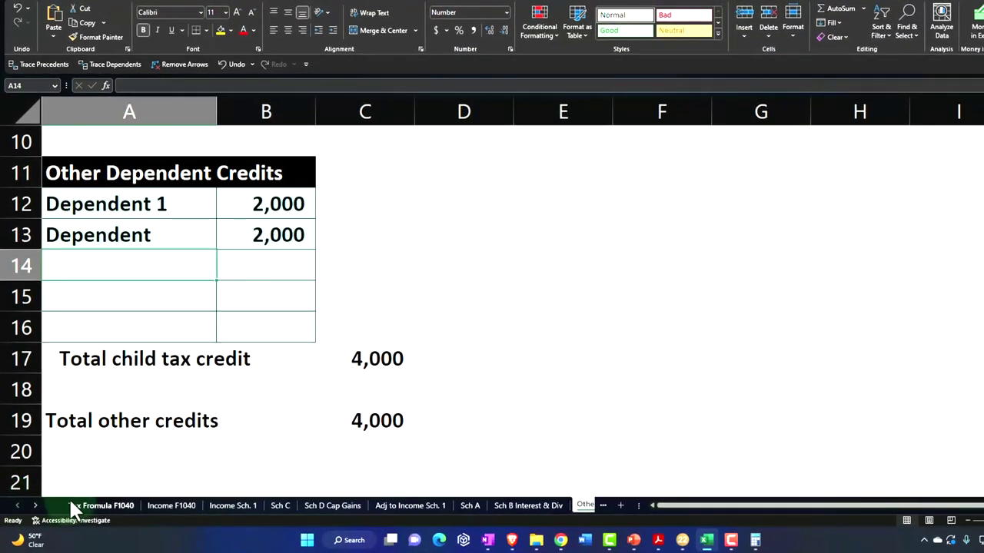
{"action": "left_click", "coordinate": [70, 505]}
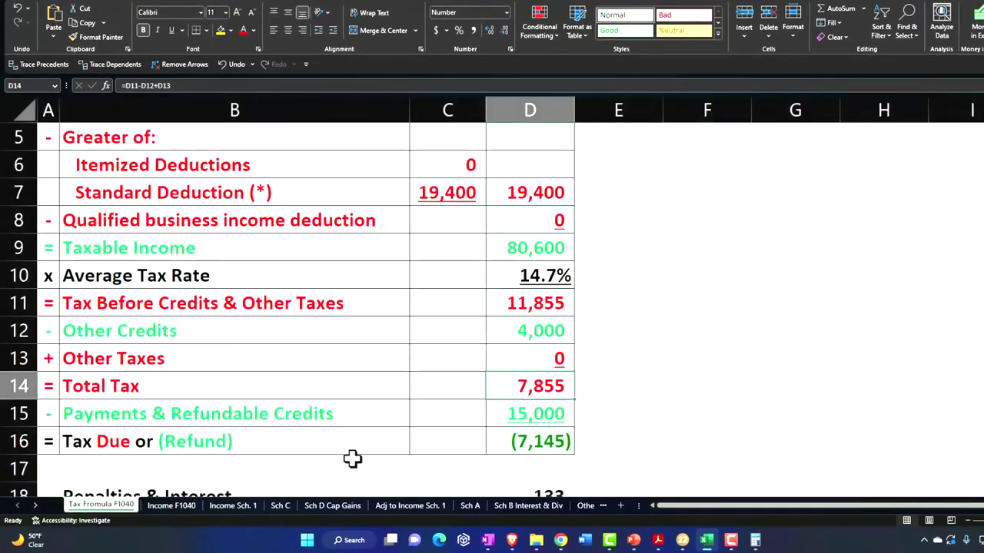
{"action": "left_click", "coordinate": [549, 331]}
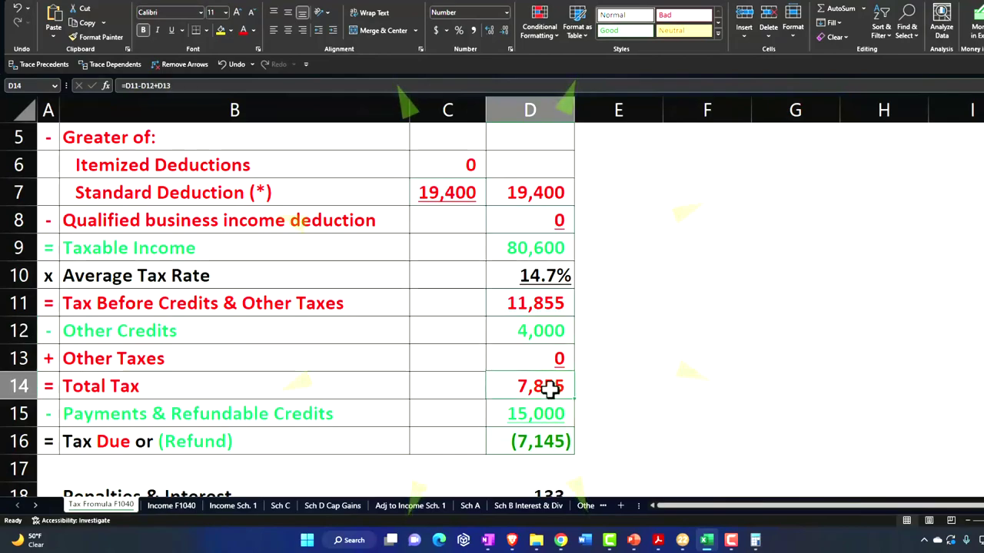
{"action": "left_click", "coordinate": [681, 540]}
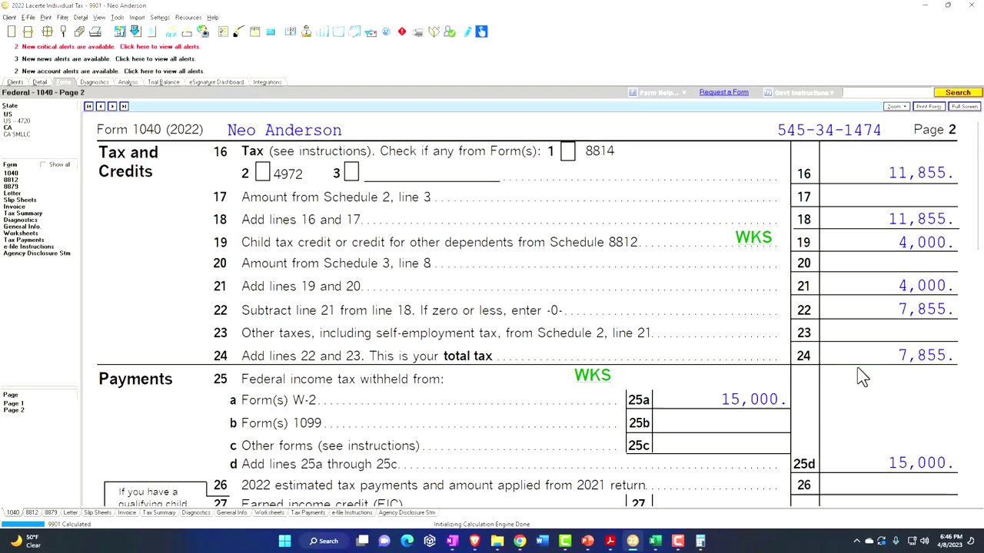
Confirm Form 1040 line 35a shows the 7,145 refund, then switch to the Excel worksheet.
{"action": "scroll", "coordinate": [861, 370], "scroll_direction": "down", "scroll_amount": 5}
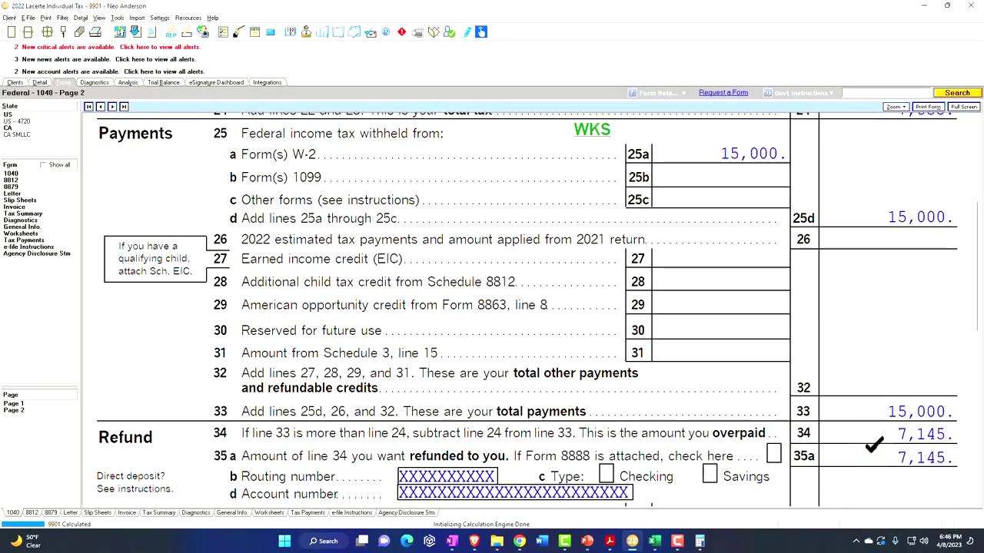
{"action": "left_click", "coordinate": [654, 541]}
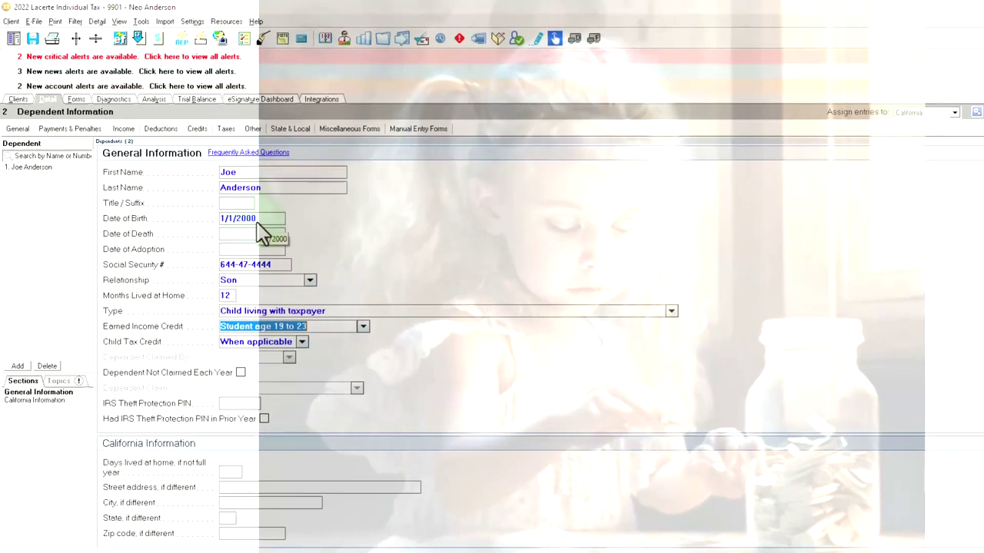
{"action": "left_click", "coordinate": [363, 327]}
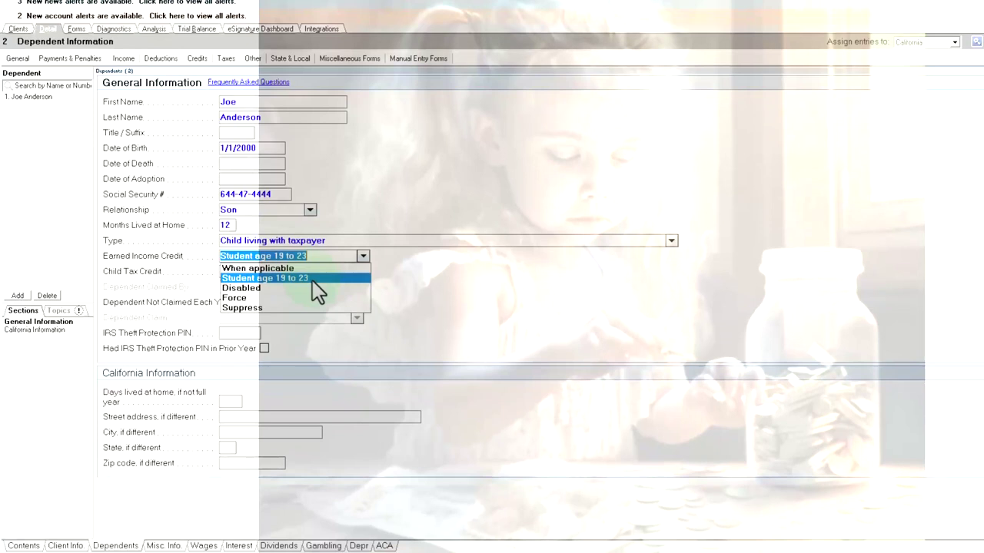
{"action": "left_click", "coordinate": [312, 281]}
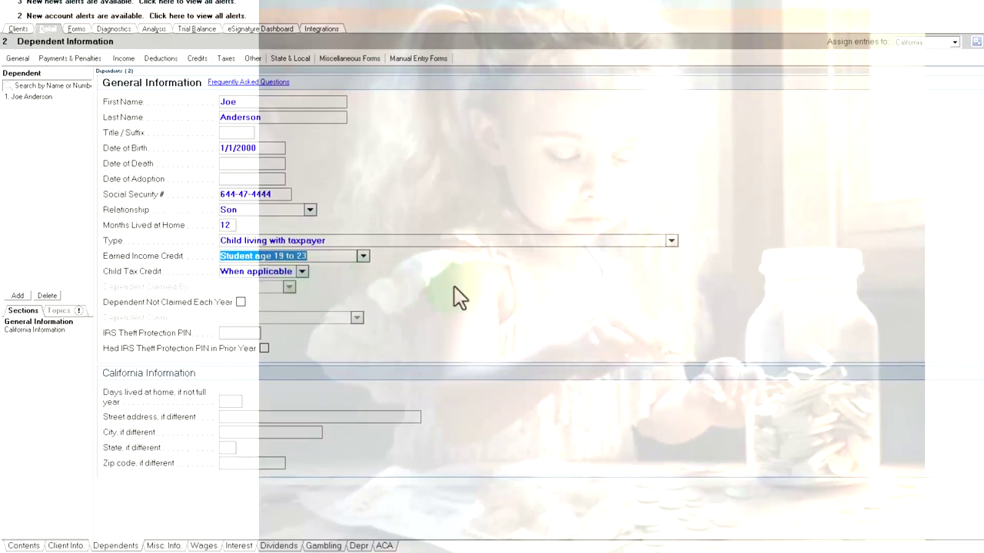